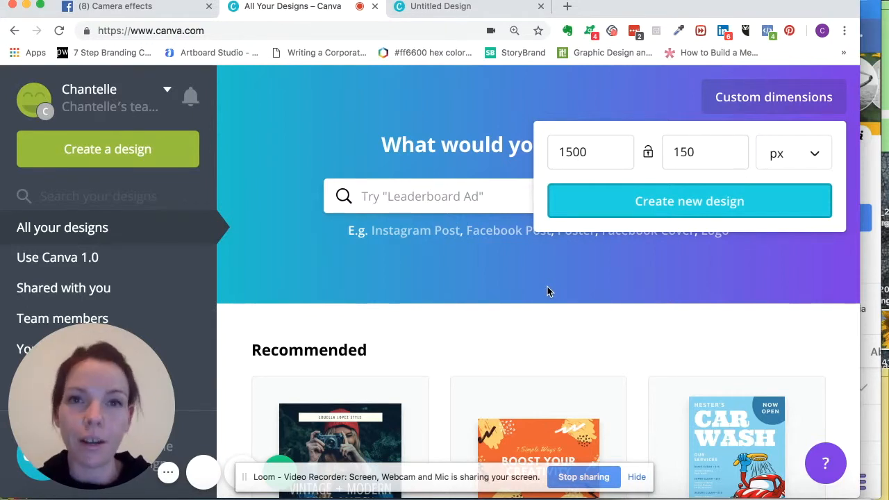
# Create a custom 1500 × 150 px design and close the older untitled design.
pyautogui.click(623, 208)
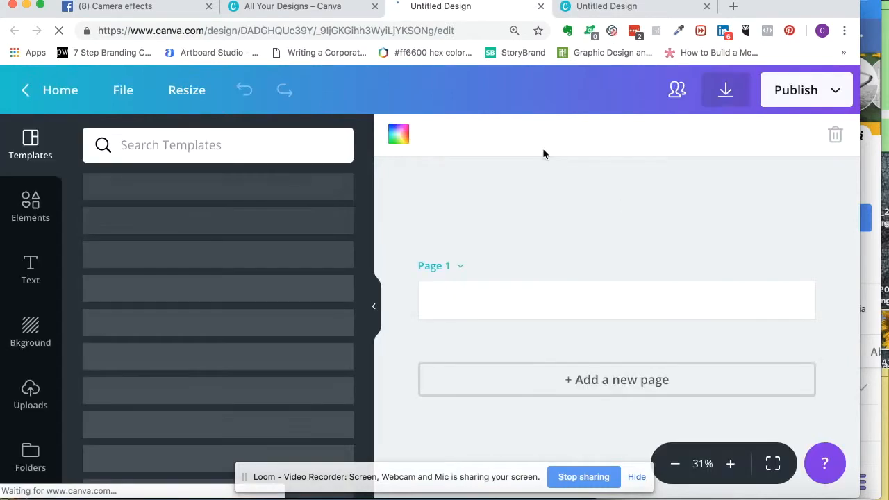
pyautogui.click(708, 7)
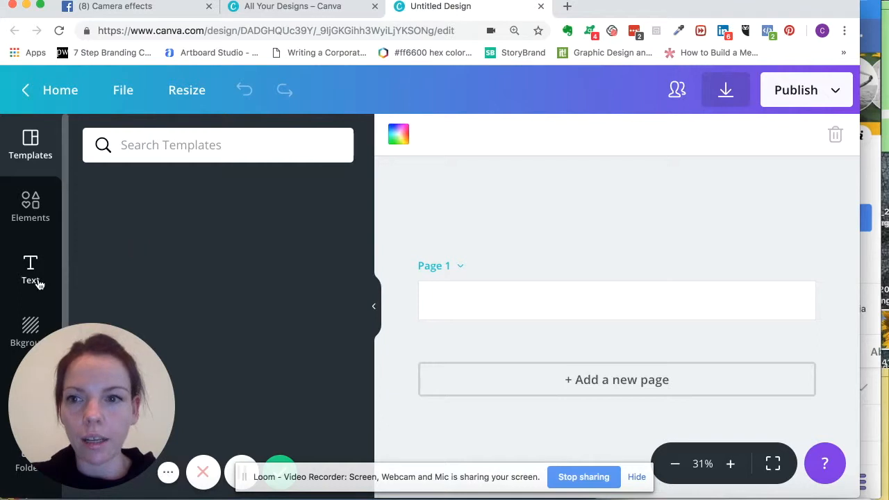
# Show the uploaded images in the new design.
pyautogui.scroll(-2, 35, 281)
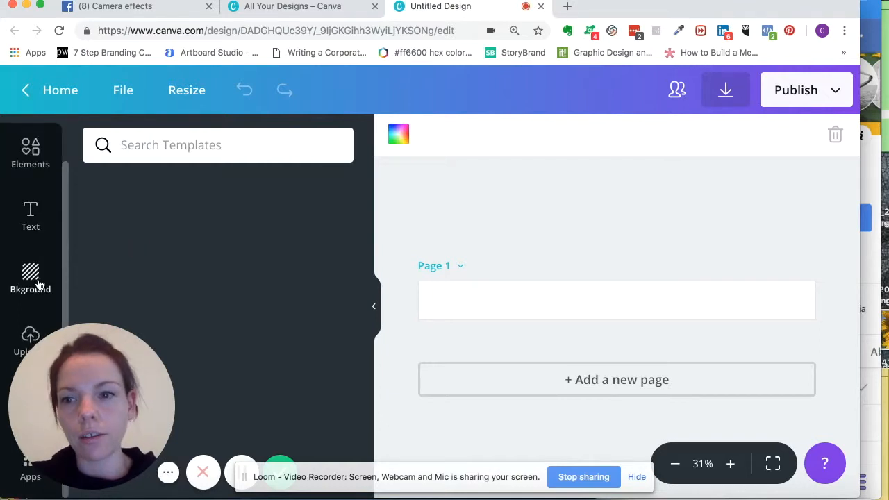
pyautogui.click(30, 342)
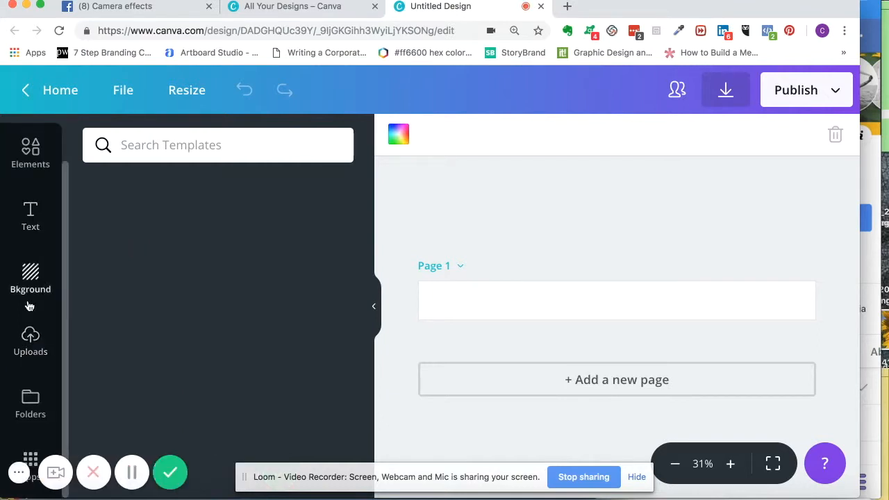
pyautogui.click(32, 345)
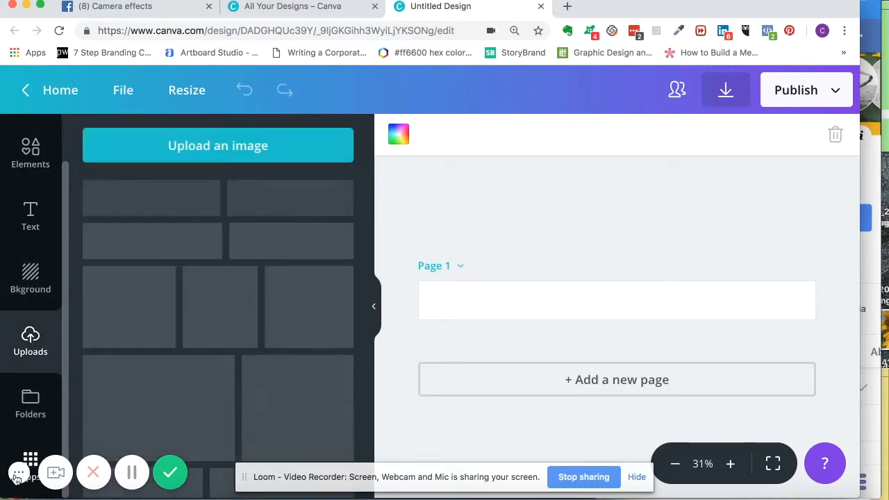
pyautogui.click(19, 474)
pyautogui.click(19, 474)
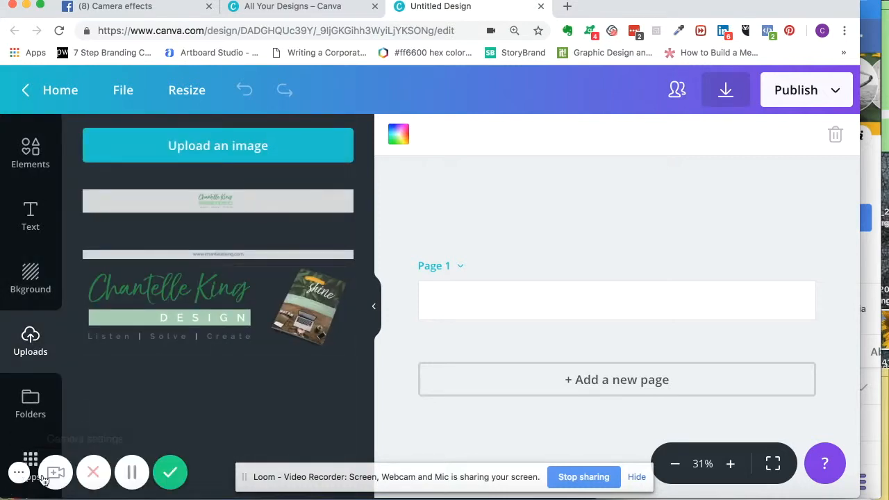
pyautogui.click(47, 475)
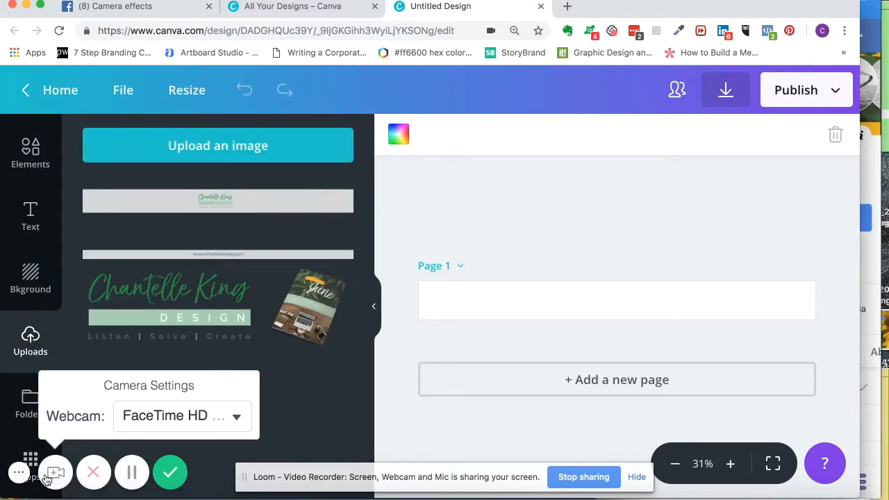
pyautogui.click(152, 416)
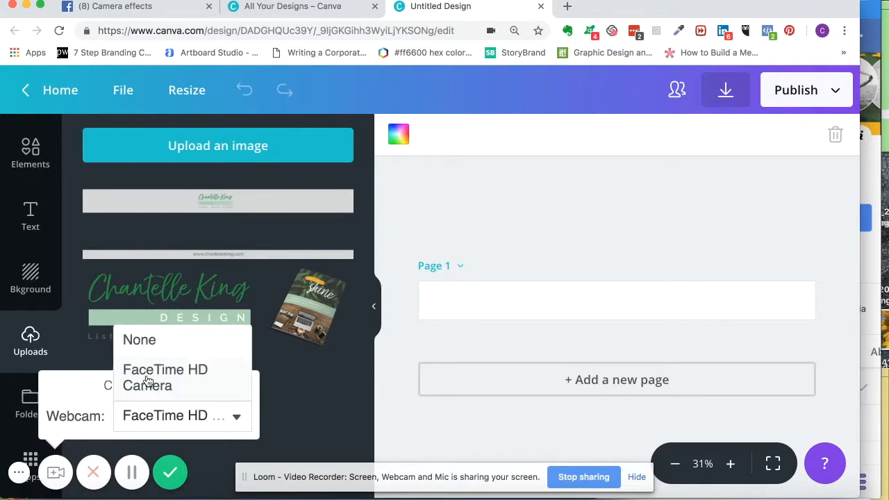
pyautogui.click(146, 377)
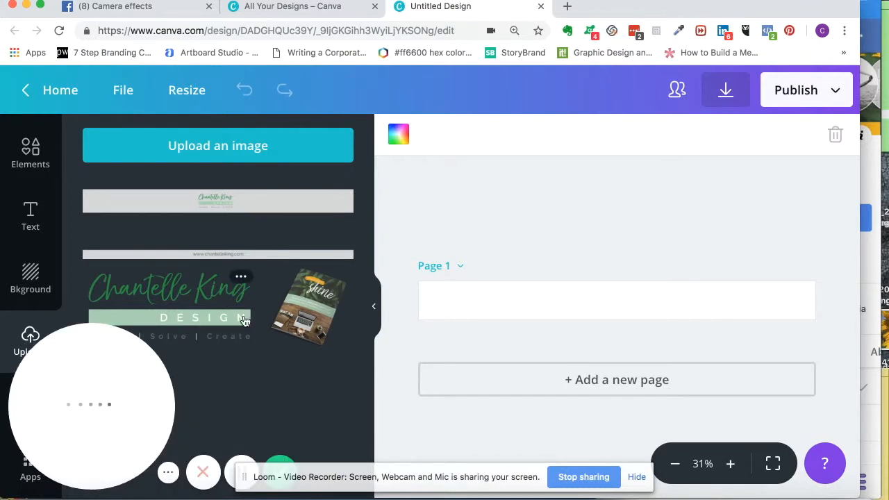
# Try to place the uploaded green script logo on the blank white page.
pyautogui.moveTo(194, 305); pyautogui.dragTo(598, 299)
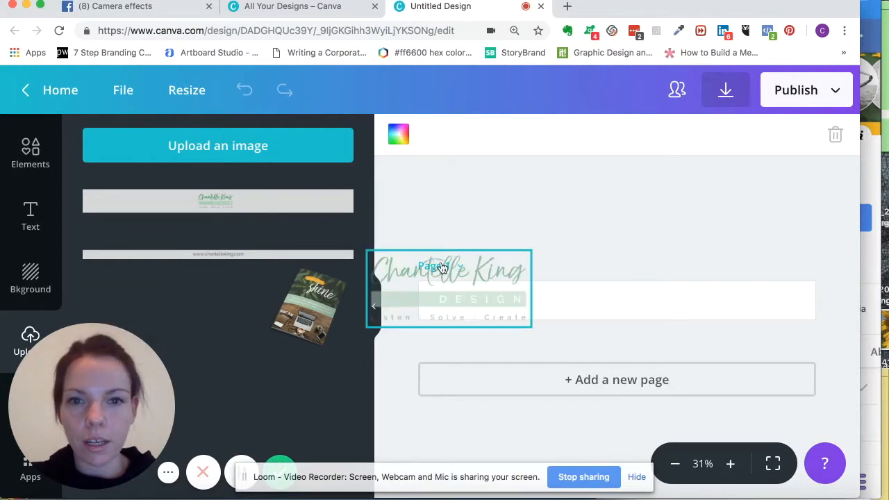
pyautogui.click(493, 269)
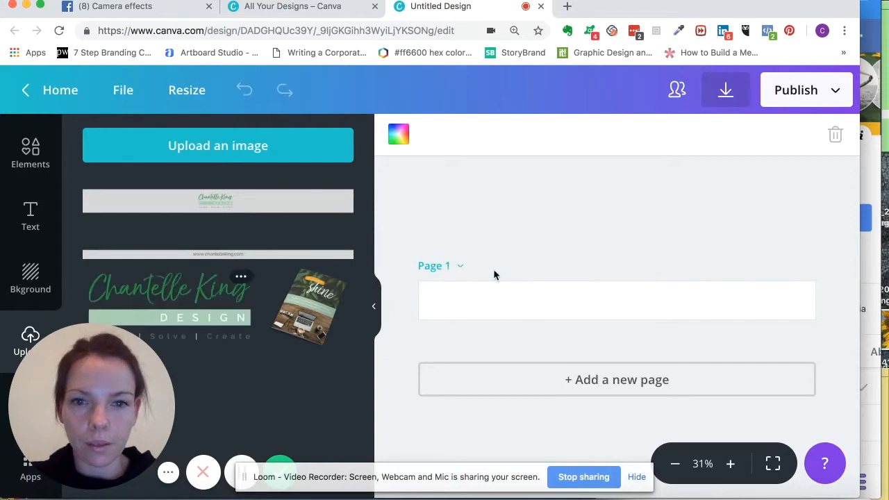
# Set the background of page 1 to black from the default colors.
pyautogui.click(439, 303)
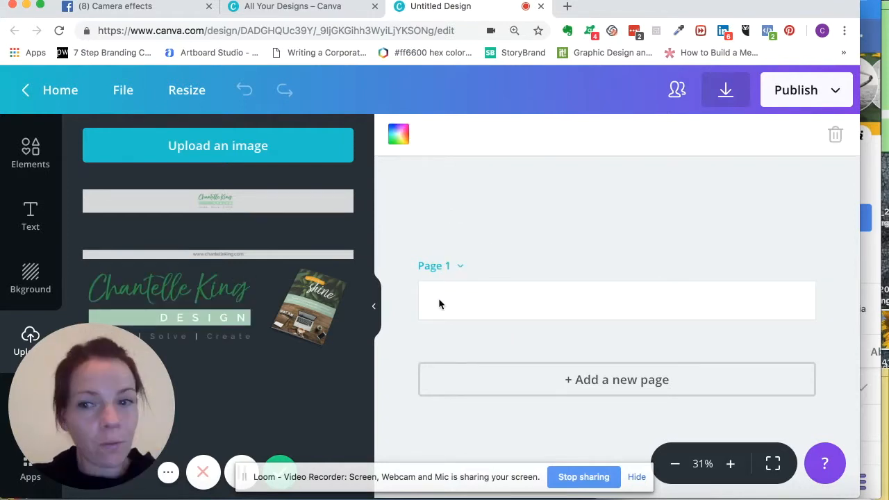
pyautogui.click(396, 141)
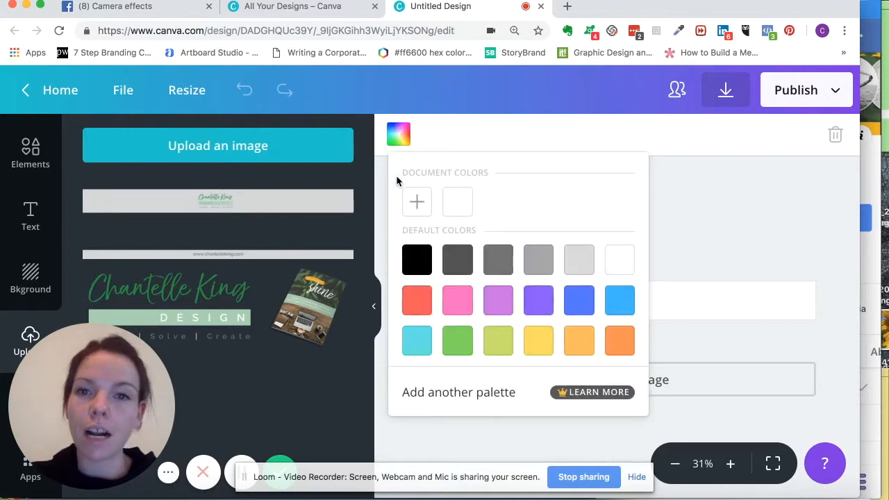
pyautogui.click(417, 259)
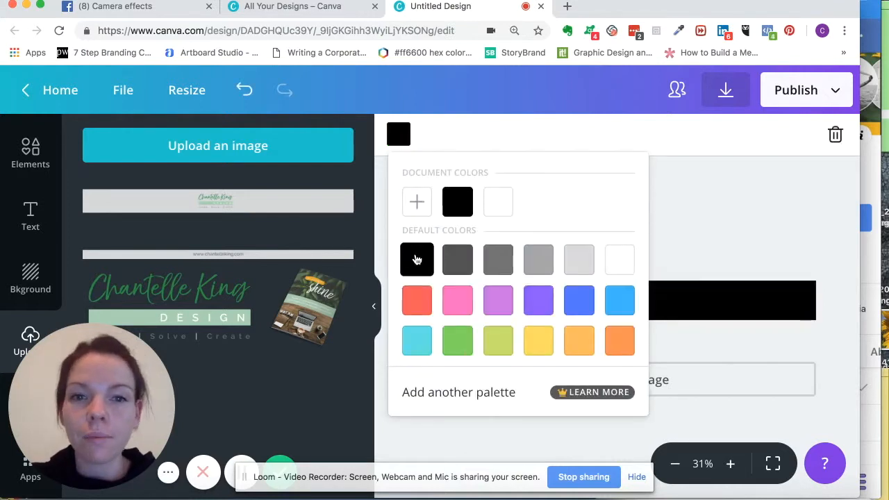
pyautogui.click(691, 236)
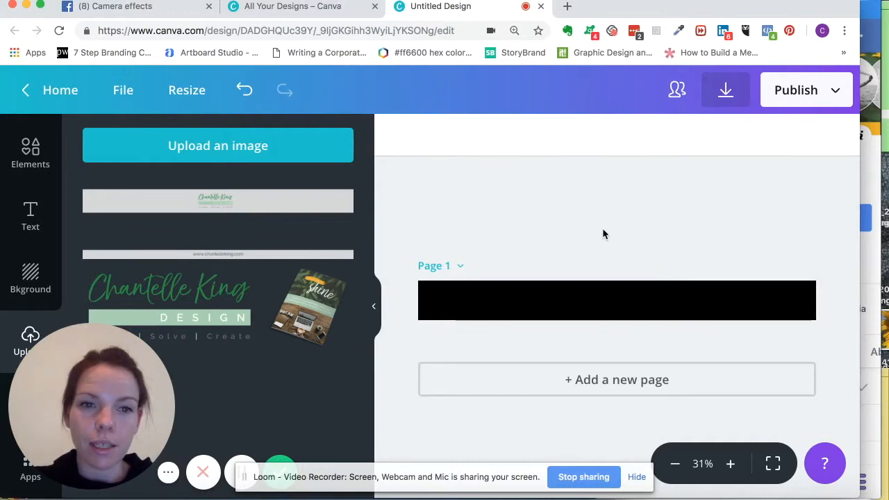
# Place the uploaded green script logo on black page 1, scaled to fit the banner's height and centered.
pyautogui.moveTo(165, 298); pyautogui.dragTo(475, 324)
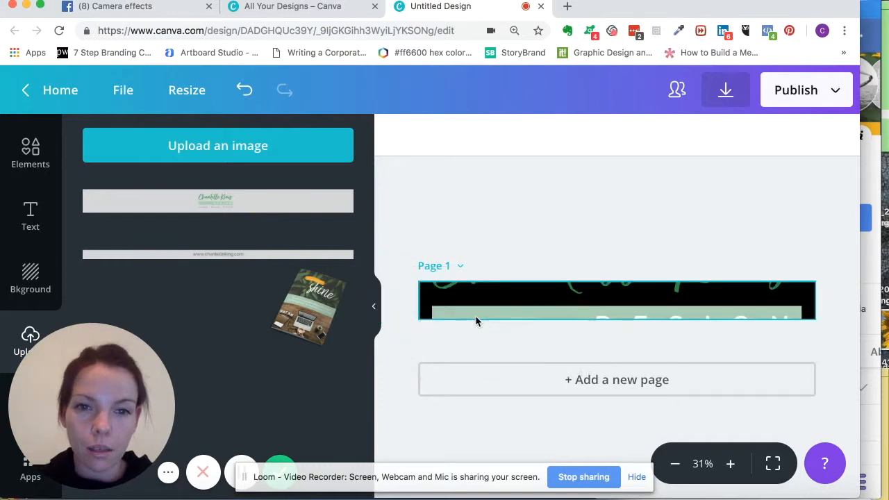
pyautogui.moveTo(475, 318); pyautogui.dragTo(476, 324)
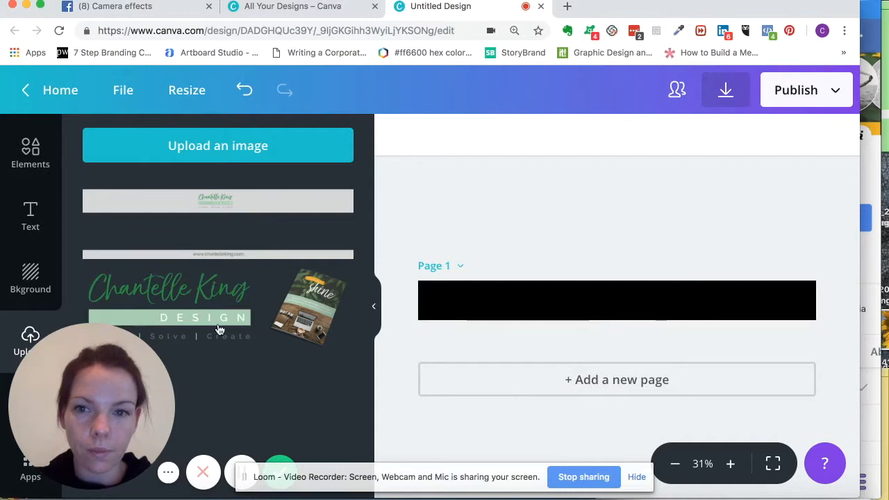
pyautogui.moveTo(528, 332); pyautogui.dragTo(534, 317)
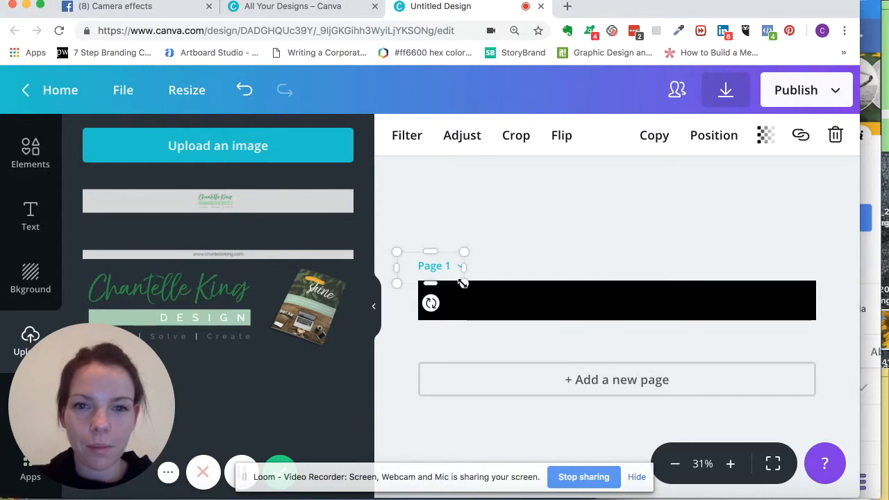
pyautogui.click(520, 315)
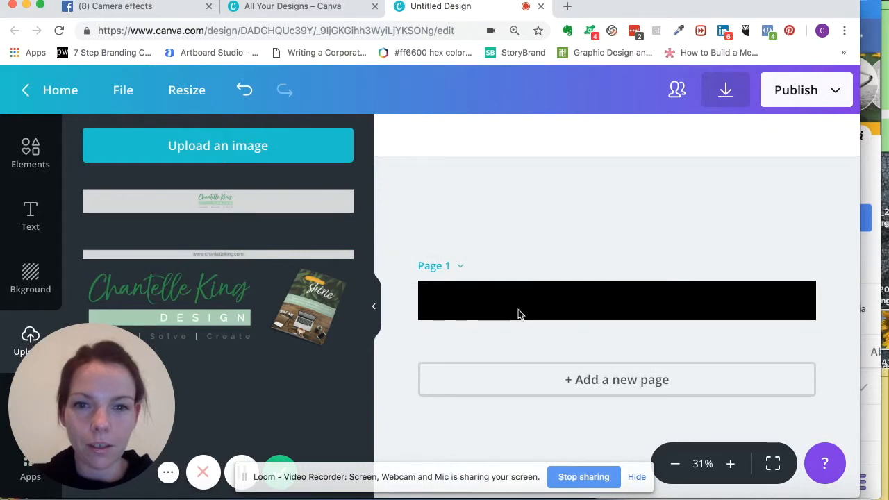
pyautogui.click(459, 266)
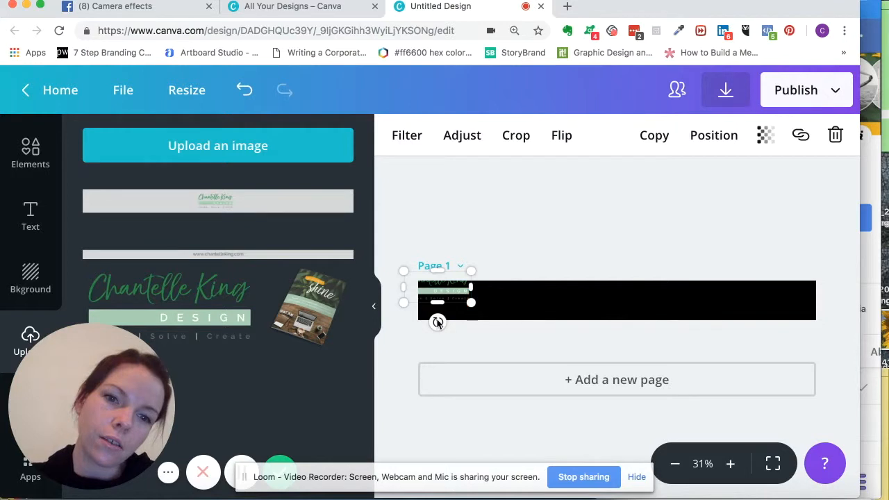
pyautogui.moveTo(421, 302); pyautogui.dragTo(610, 302)
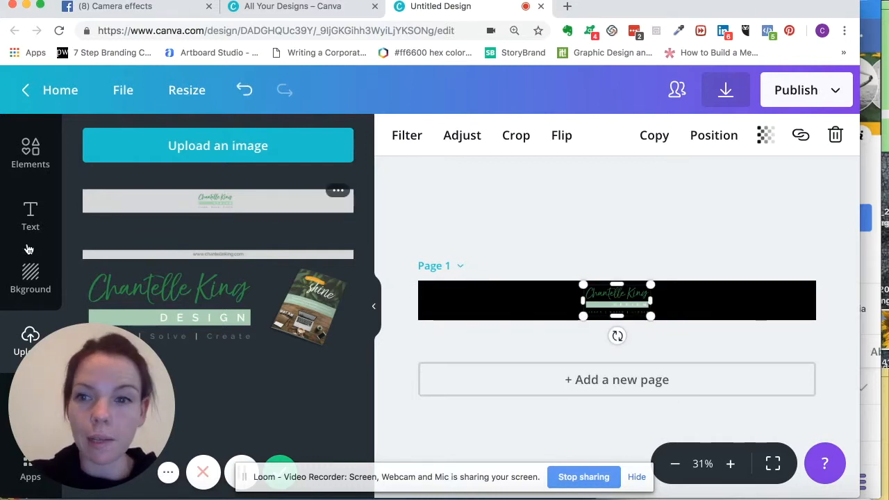
# Show the graphics elements and add a second page to the design.
pyautogui.click(31, 152)
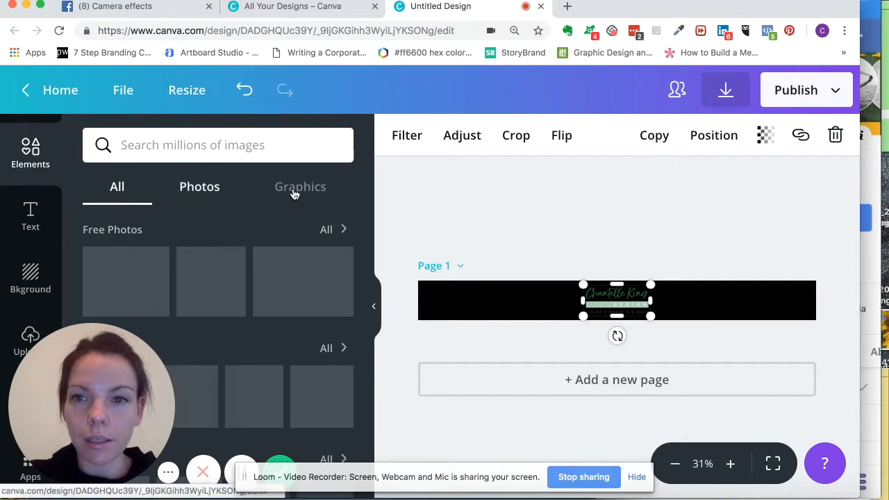
pyautogui.click(295, 189)
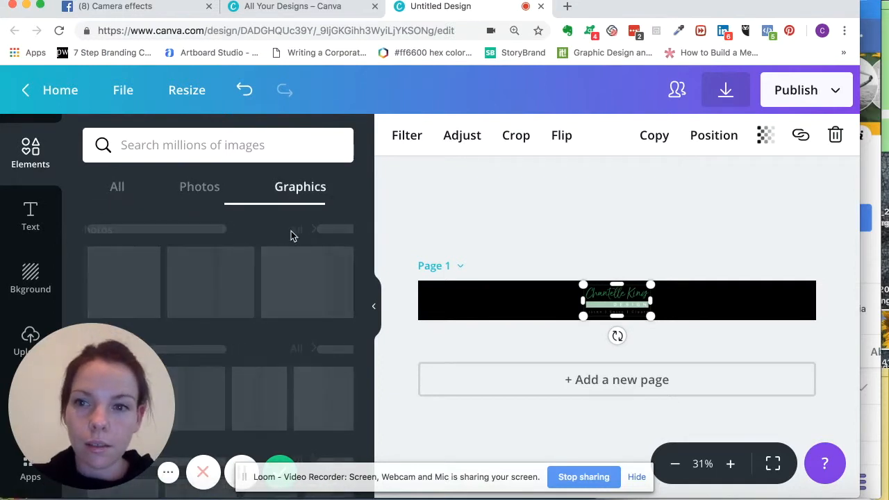
pyautogui.scroll(-1, 261, 356)
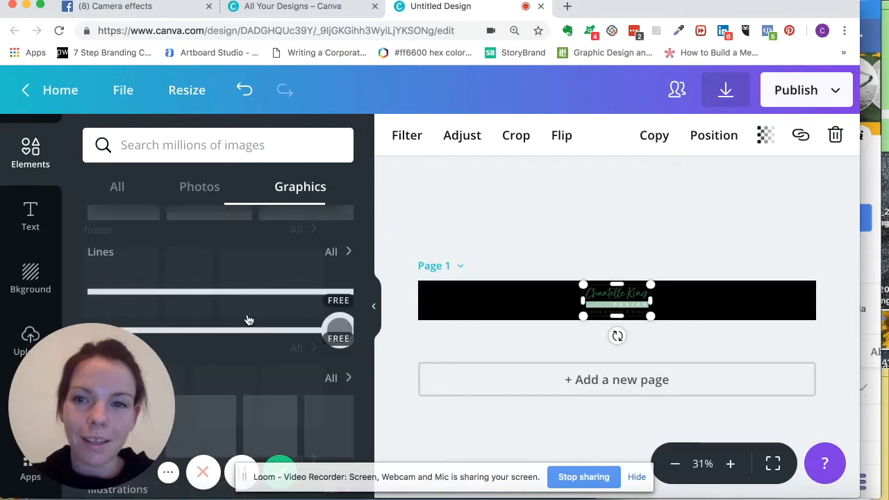
pyautogui.scroll(1, 260, 274)
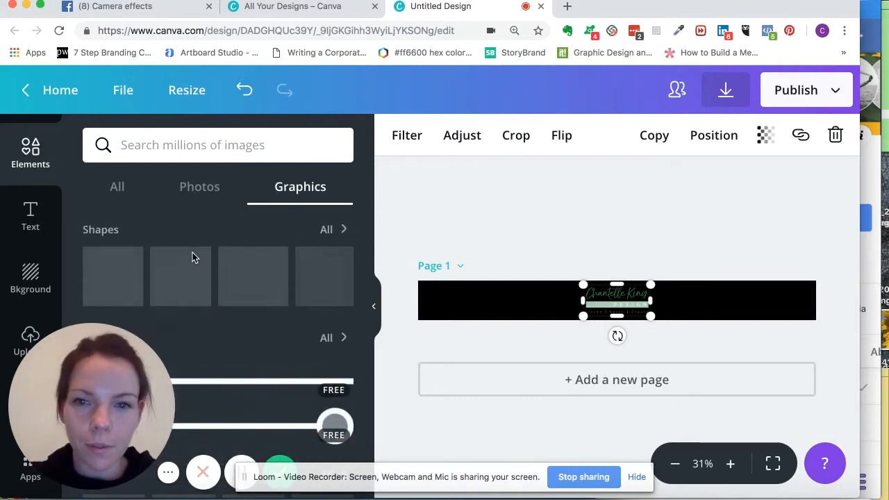
pyautogui.click(434, 336)
pyautogui.click(588, 380)
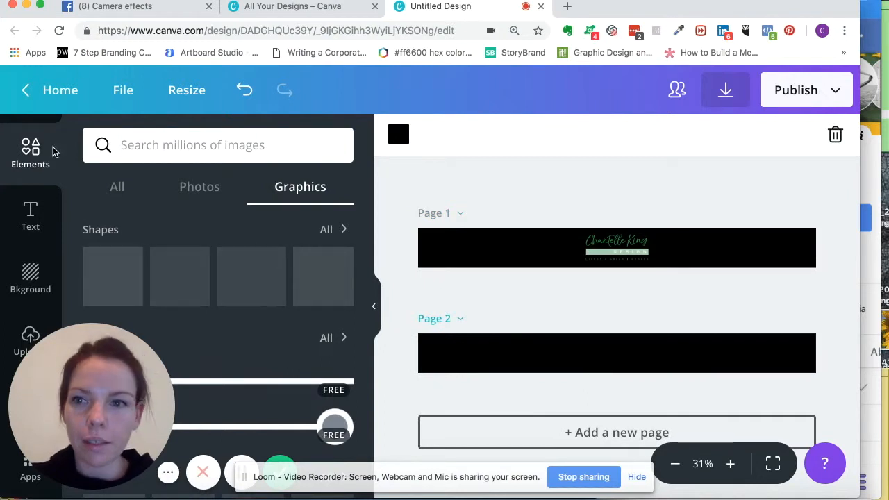
# Add a text box to page 2 and clear its placeholder text.
pyautogui.click(31, 213)
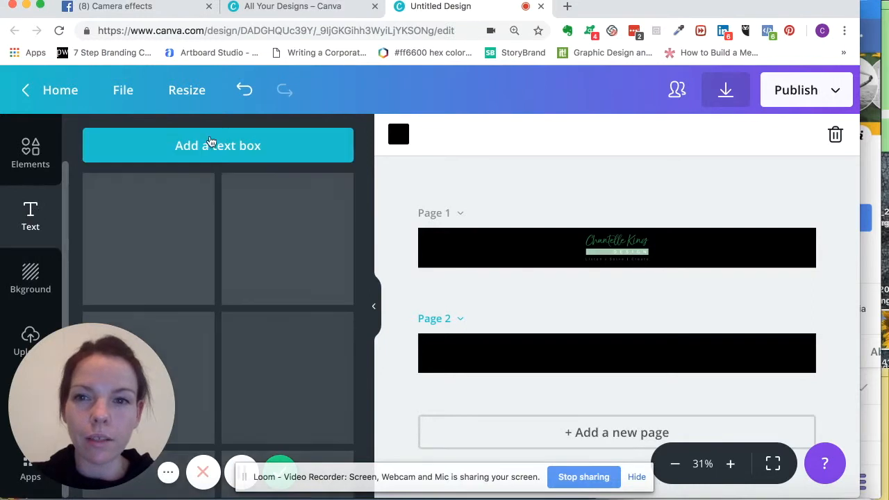
pyautogui.click(167, 147)
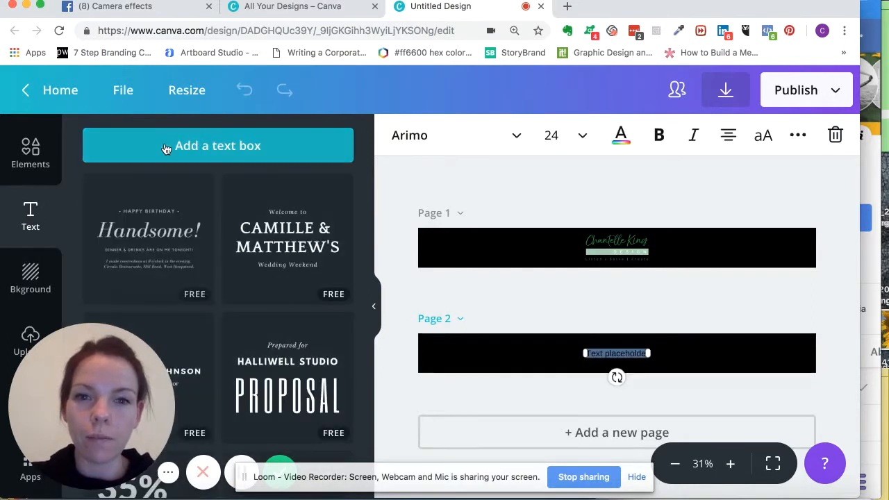
pyautogui.click(31, 151)
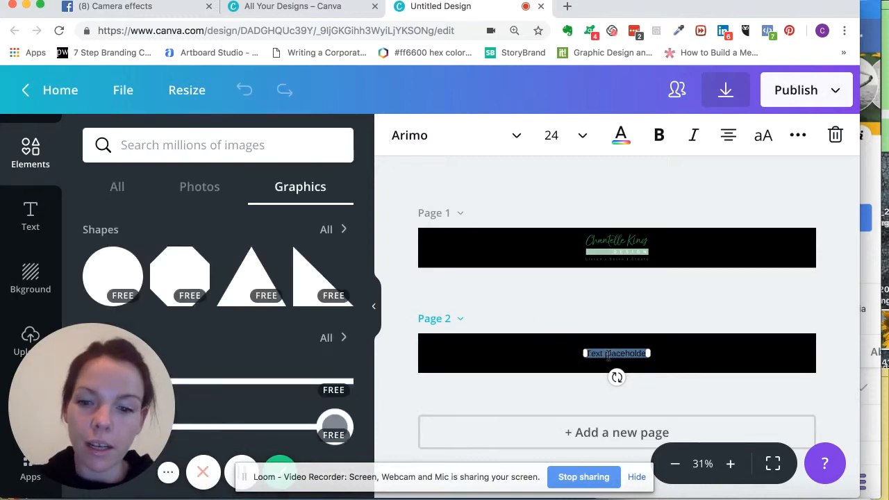
pyautogui.press('BackSpace')
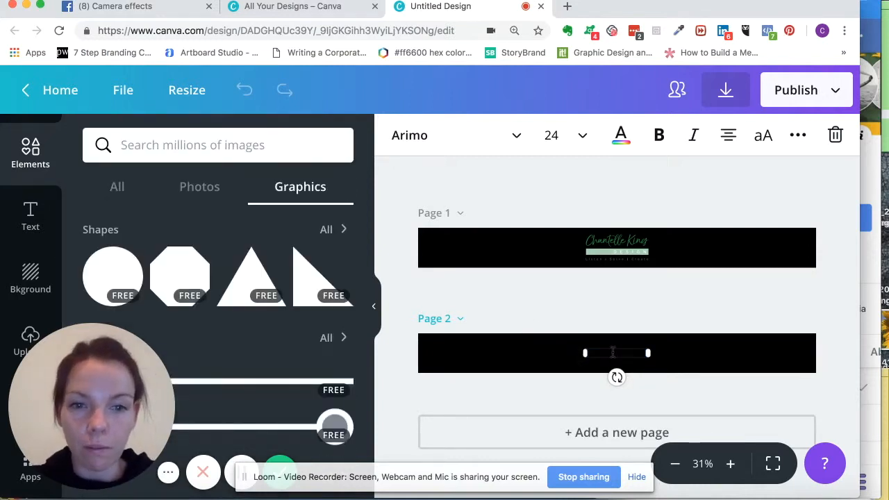
pyautogui.tripleClick(614, 353)
pyautogui.click(614, 353)
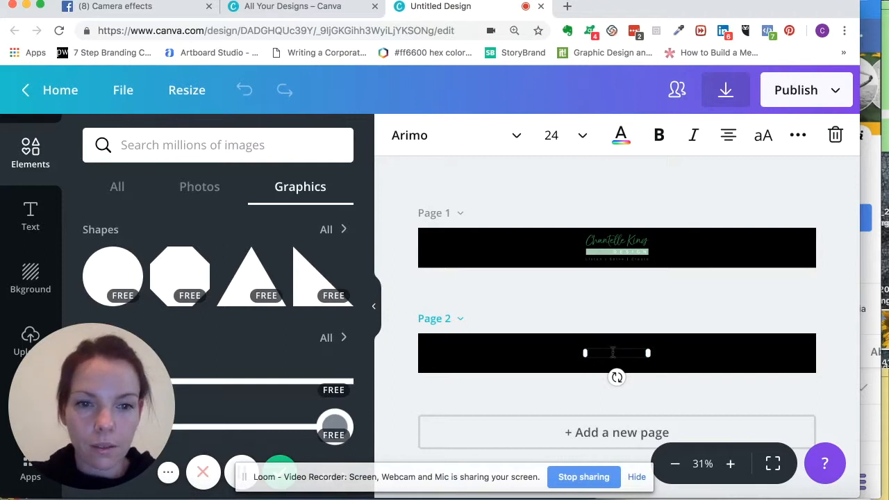
pyautogui.press('Return')
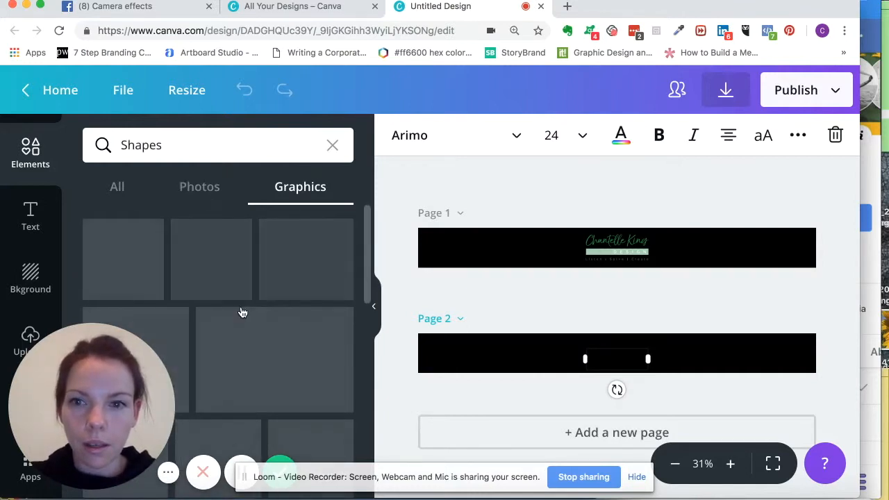
# Add a white square shape to page 2 and stretch it across the full width, leaving a thin black strip above it.
pyautogui.scroll(-5, 212, 413)
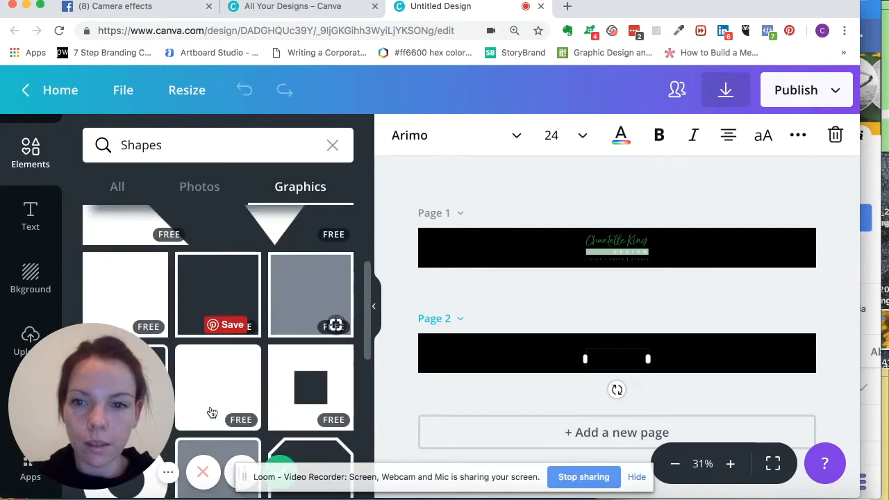
pyautogui.click(134, 254)
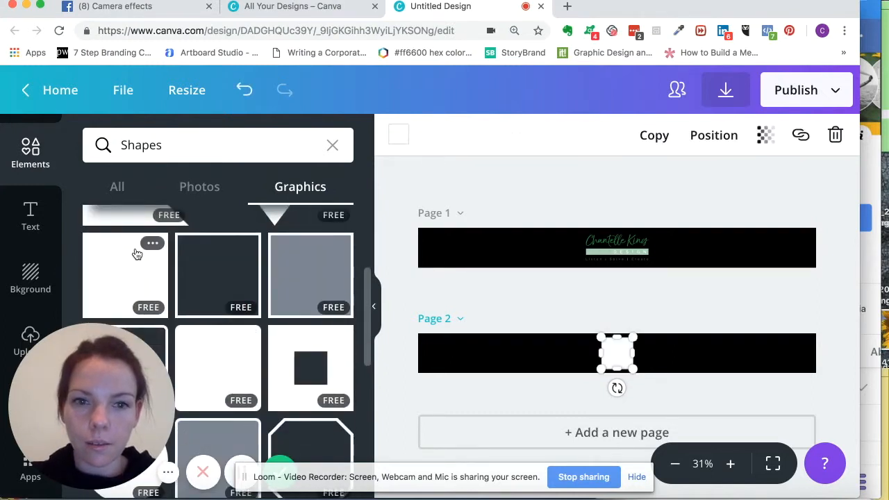
pyautogui.moveTo(596, 353); pyautogui.dragTo(417, 347)
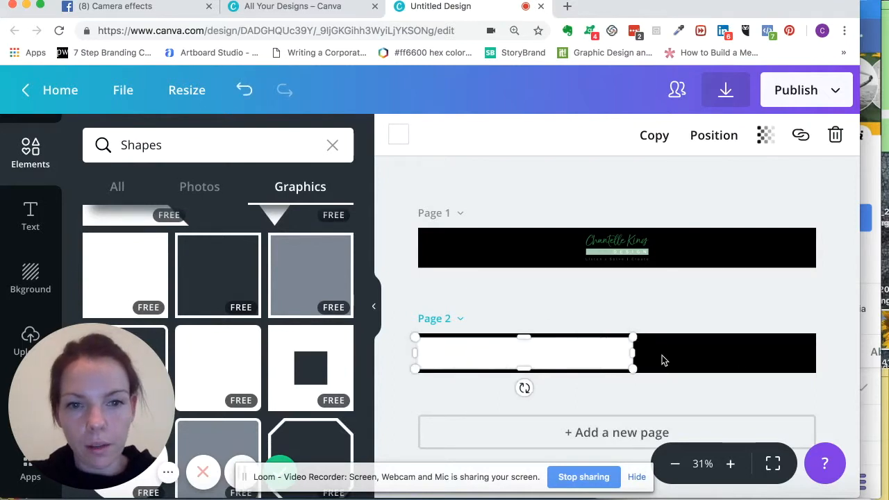
pyautogui.moveTo(635, 351); pyautogui.dragTo(824, 352)
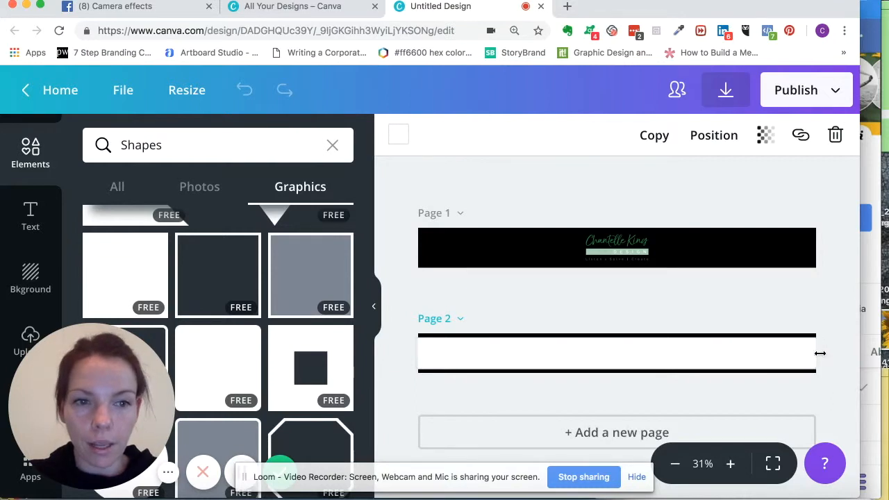
pyautogui.moveTo(617, 368); pyautogui.dragTo(621, 379)
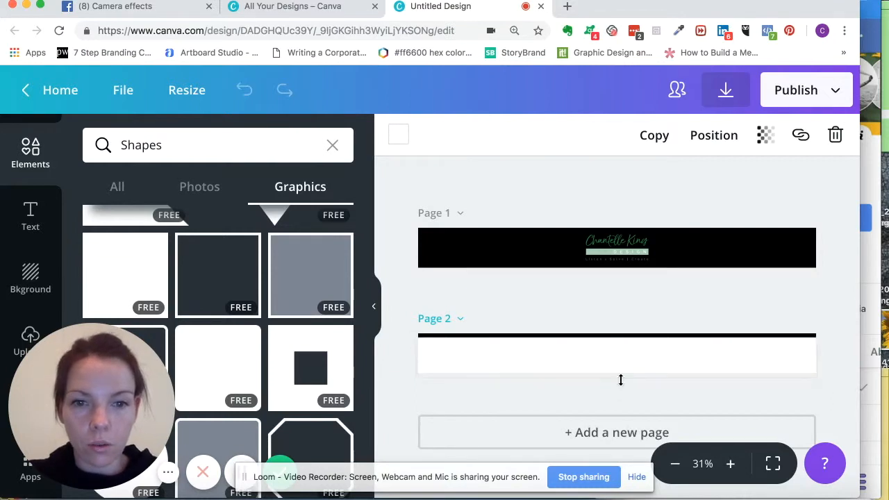
pyautogui.moveTo(612, 337); pyautogui.dragTo(612, 342)
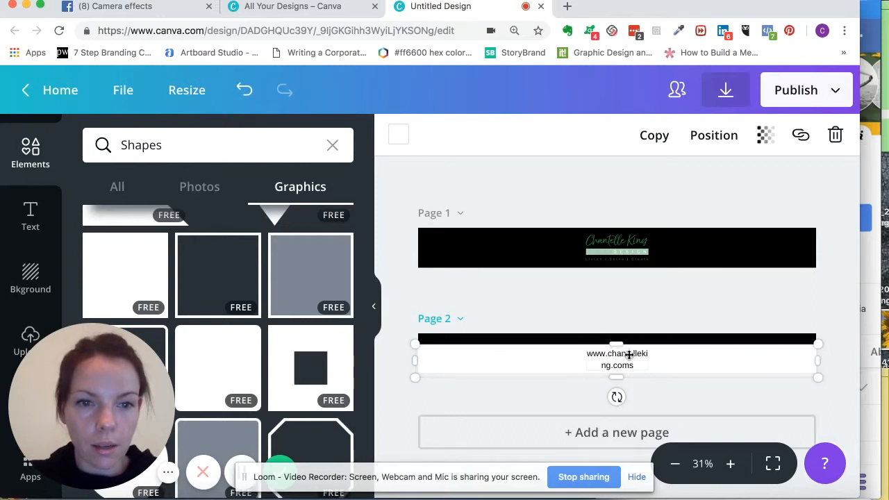
# Widen the web address text on page 2 to fit one line, remove its trailing "s", and center it on the white bar.
pyautogui.click(627, 355)
pyautogui.moveTo(584, 358); pyautogui.dragTo(540, 359)
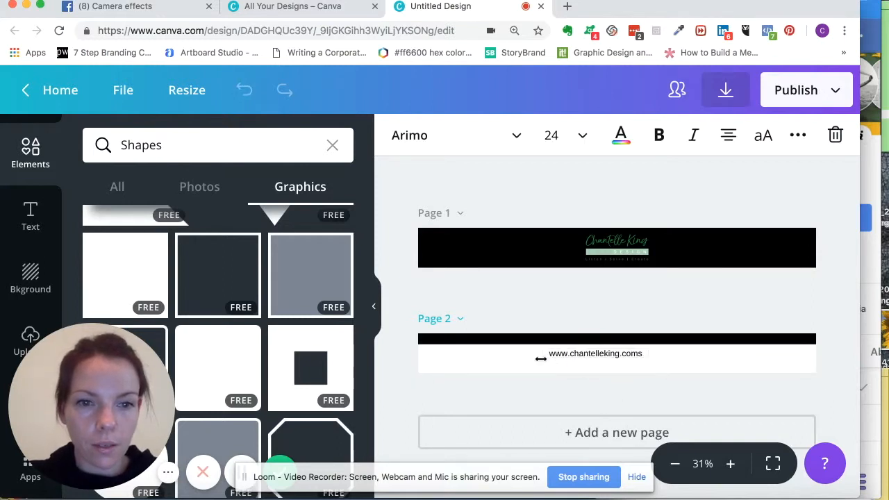
pyautogui.click(640, 355)
pyautogui.press('BackSpace')
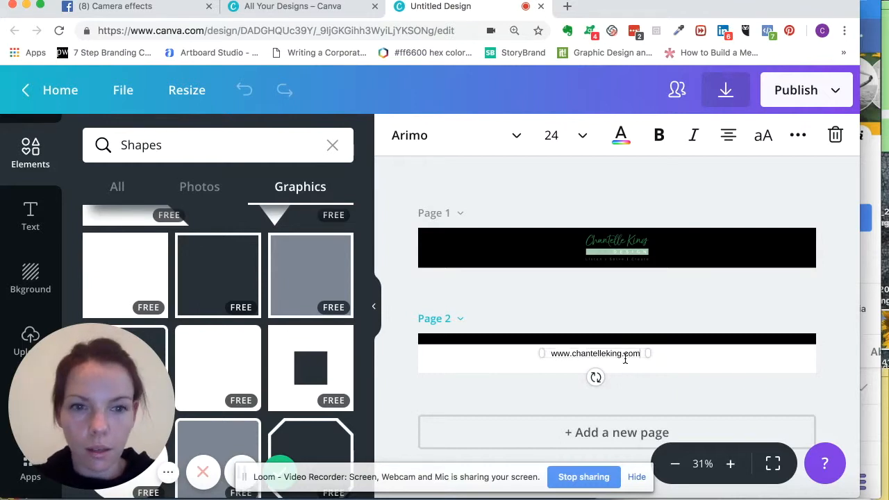
pyautogui.moveTo(625, 360); pyautogui.dragTo(645, 364)
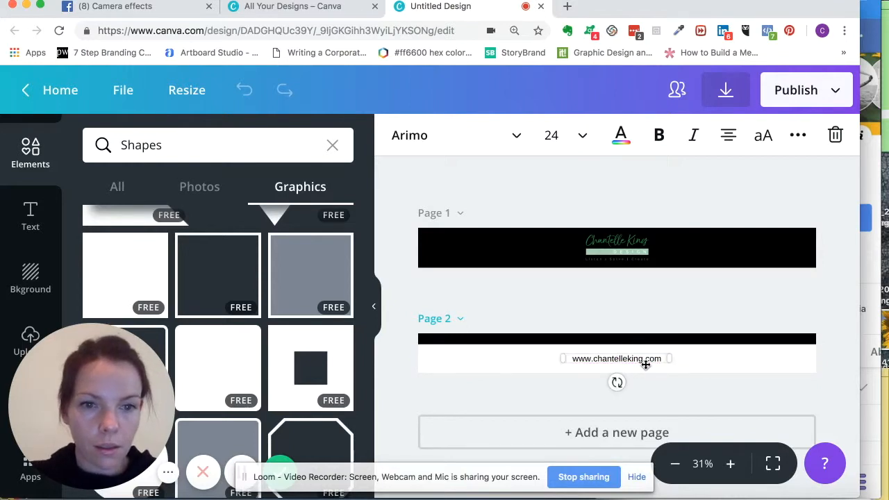
# Set the transparency of the white bar on page 2 to 80.
pyautogui.click(735, 360)
pyautogui.click(765, 136)
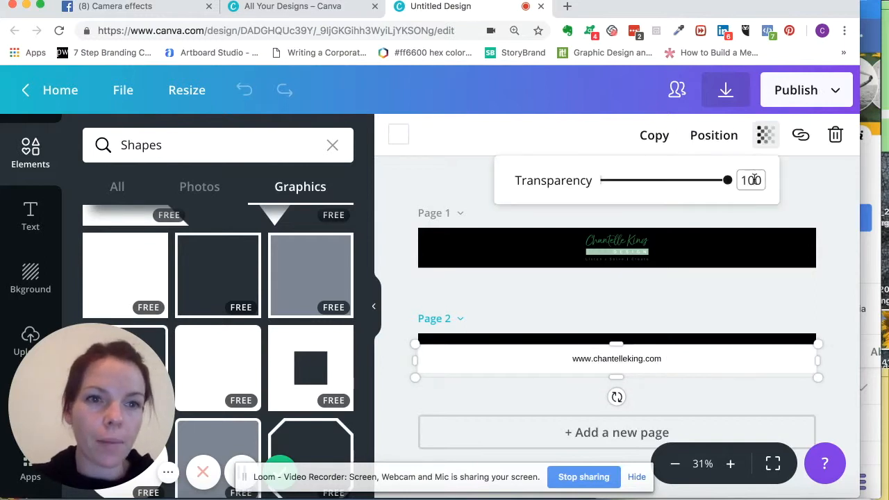
pyautogui.press('BackSpace')
pyautogui.write('80')
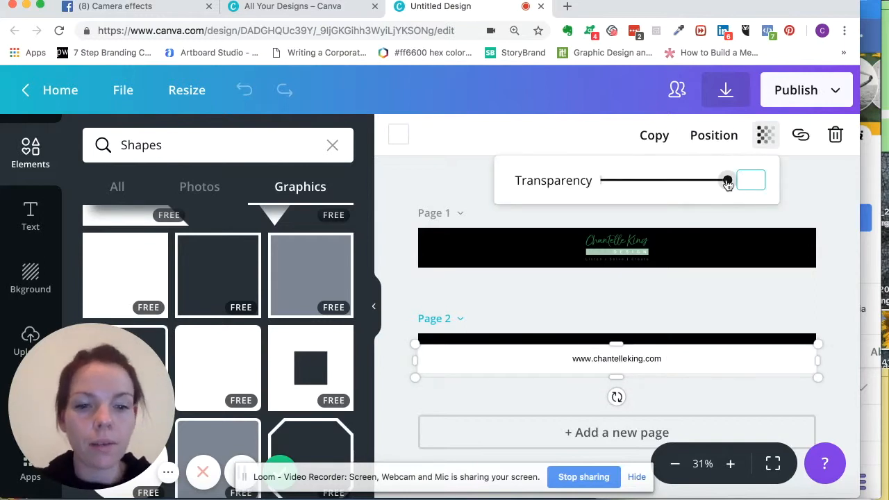
pyautogui.press('Return')
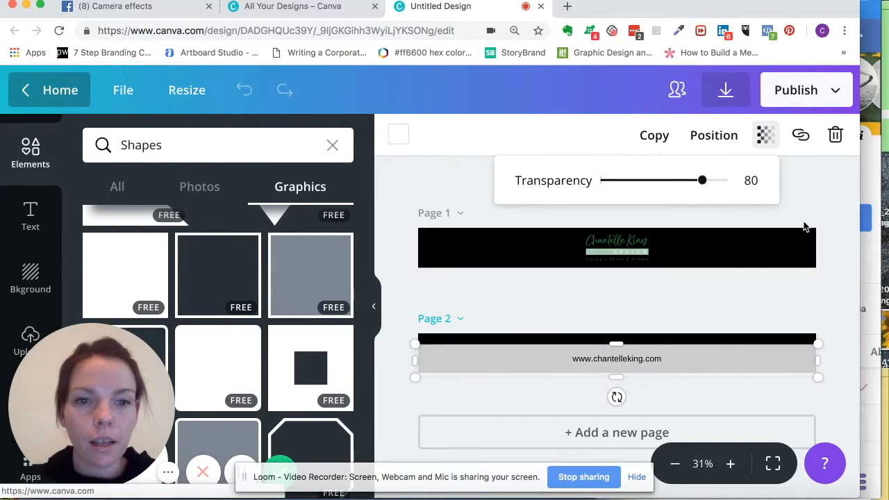
pyautogui.click(742, 312)
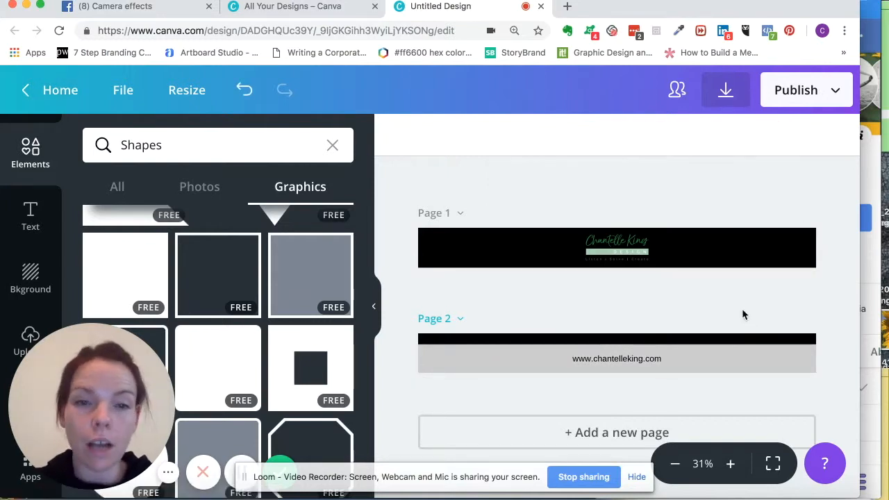
# Copy the semi-transparent bar onto page 1 behind the logo and extend it to cover the banner's full height.
pyautogui.click(504, 353)
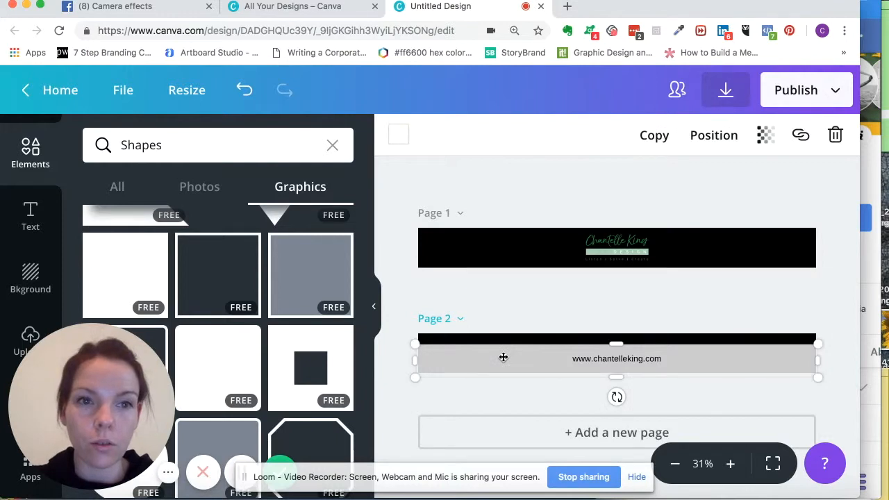
pyautogui.click(654, 139)
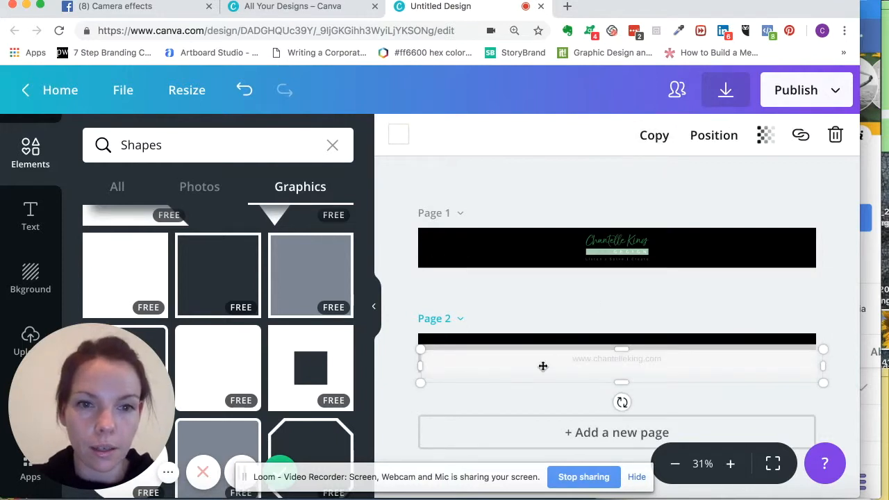
pyautogui.hotkey('ctrl', 'z')
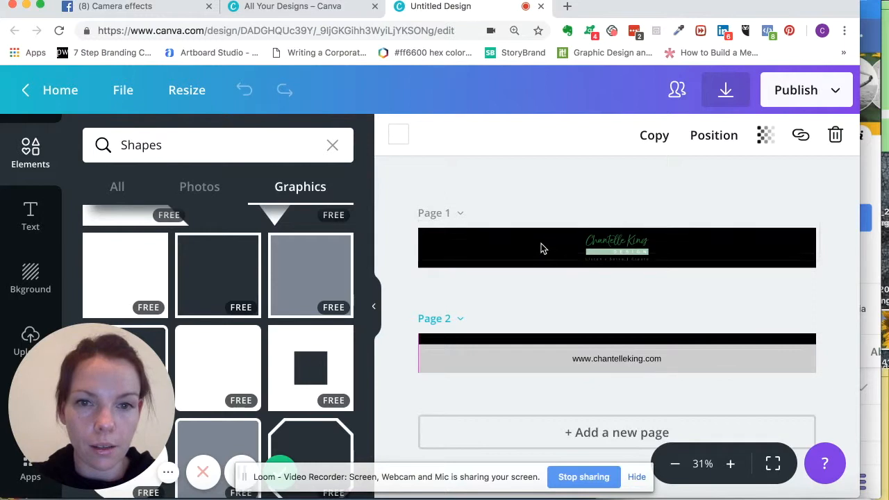
pyautogui.moveTo(541, 243); pyautogui.dragTo(542, 245)
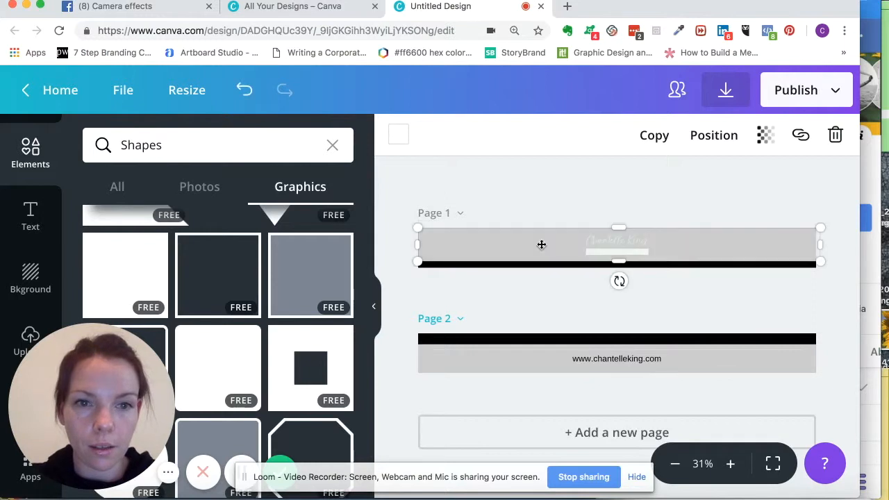
pyautogui.hotkey('ctrl', 'z')
pyautogui.click(614, 276)
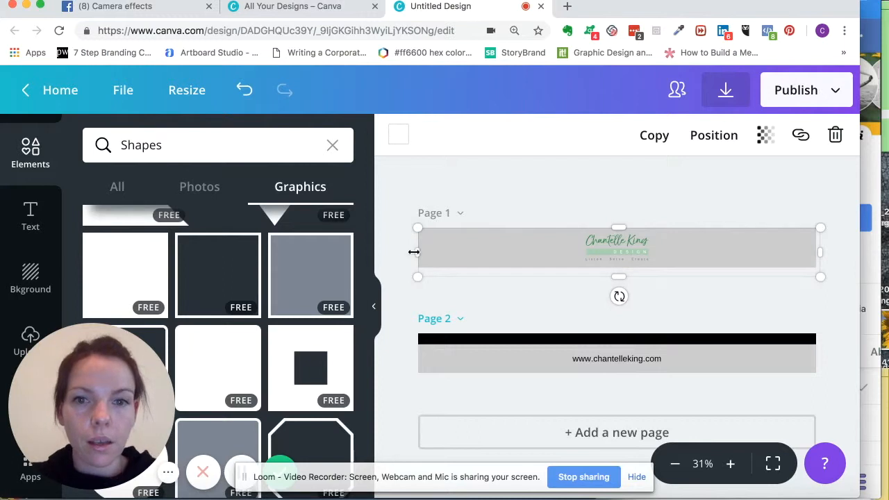
# Remove the black background from page 1, keeping the semi-transparent bar stretched across the full width.
pyautogui.moveTo(415, 253); pyautogui.dragTo(461, 252)
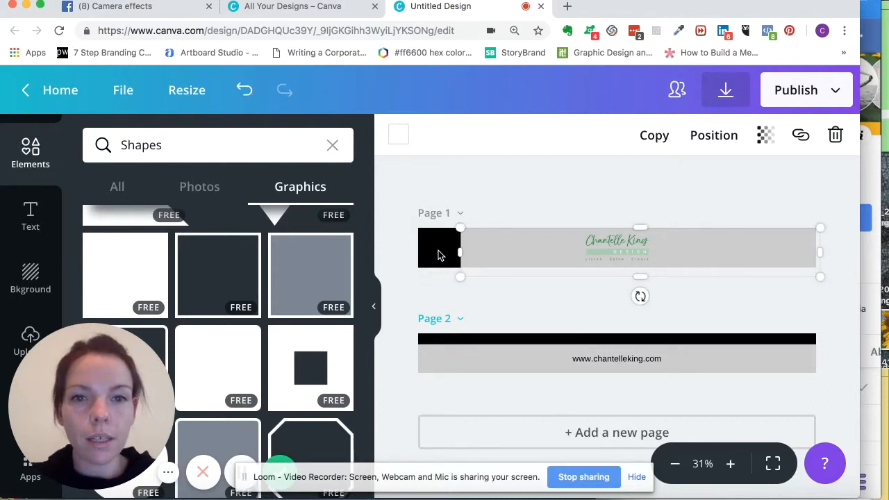
pyautogui.click(438, 252)
pyautogui.click(399, 134)
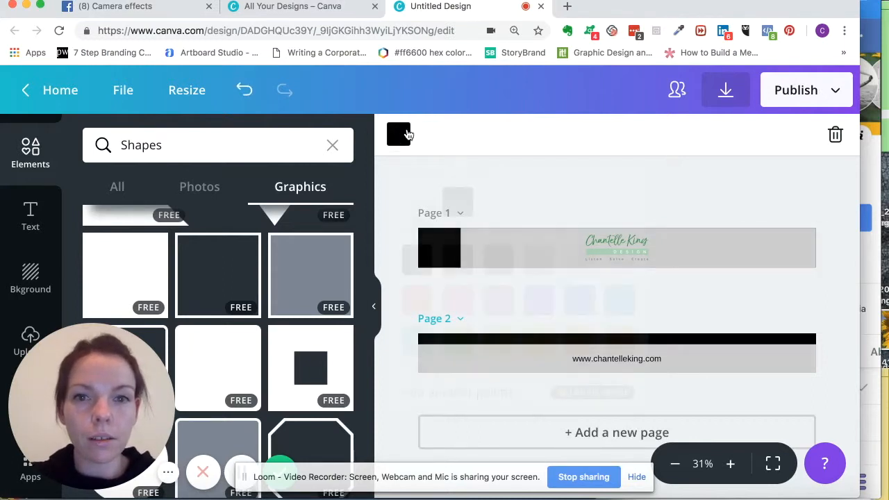
pyautogui.click(834, 135)
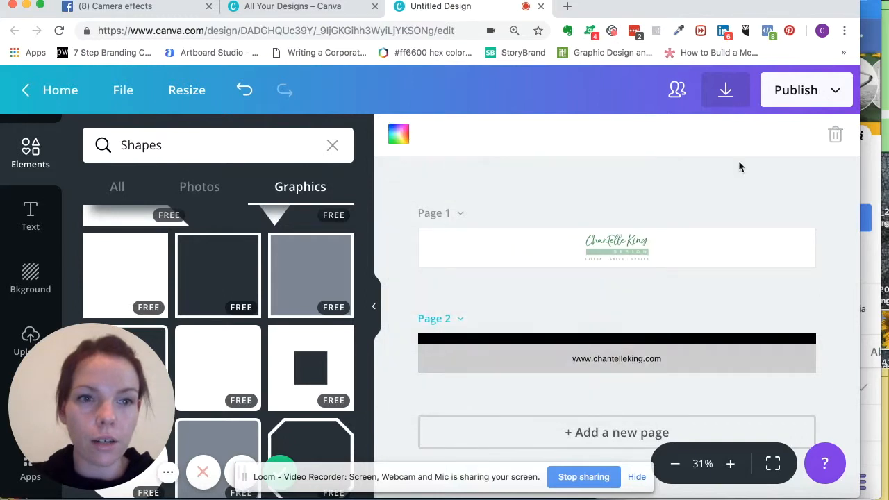
pyautogui.click(487, 248)
pyautogui.moveTo(460, 250); pyautogui.dragTo(414, 250)
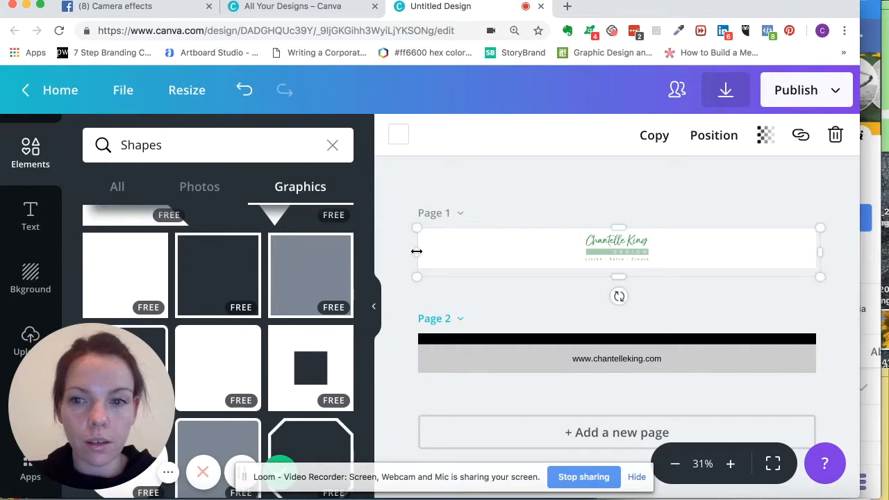
# Remove the black background from page 2.
pyautogui.click(445, 342)
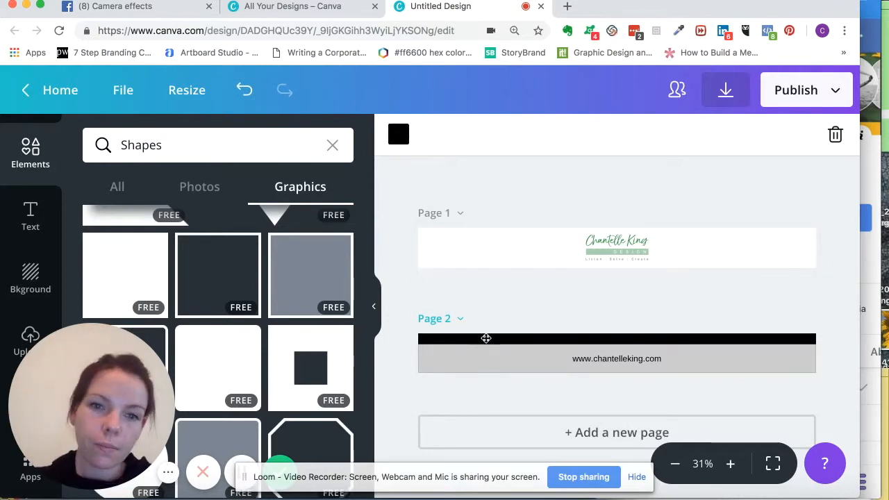
pyautogui.click(836, 134)
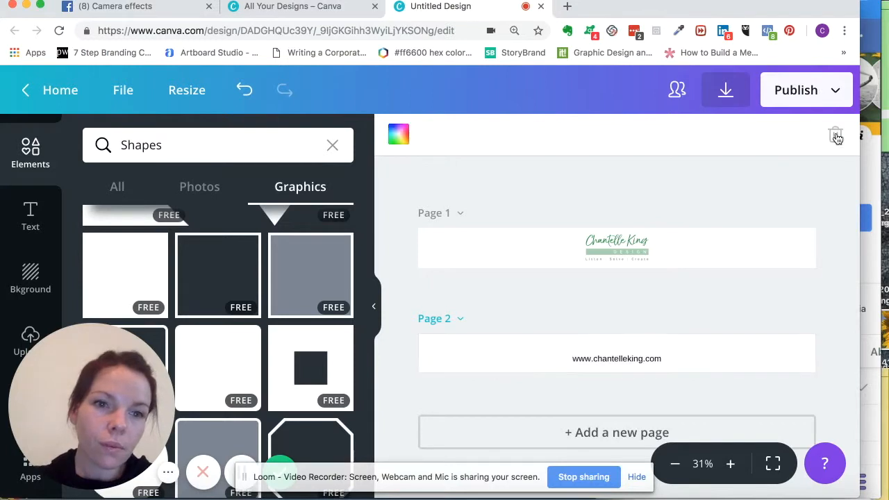
pyautogui.click(485, 200)
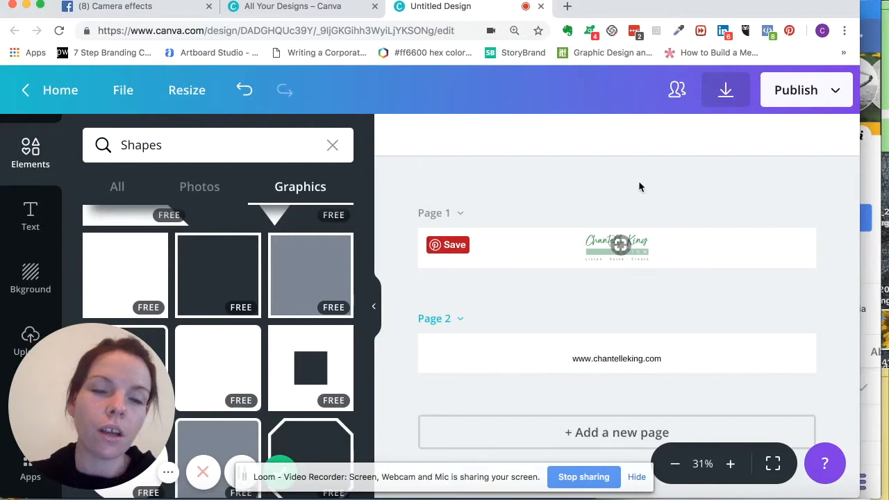
# Export all pages as PNG with a transparent background, and cancel saving the zip archive.
pyautogui.click(726, 90)
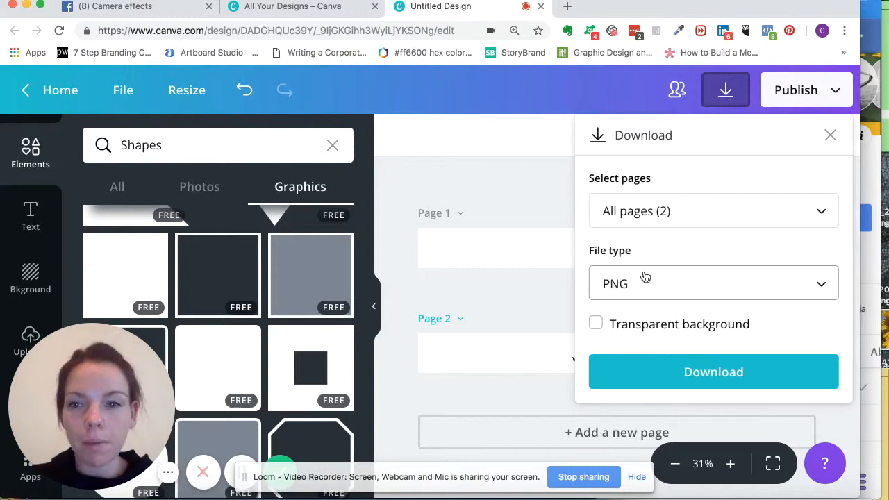
pyautogui.click(596, 324)
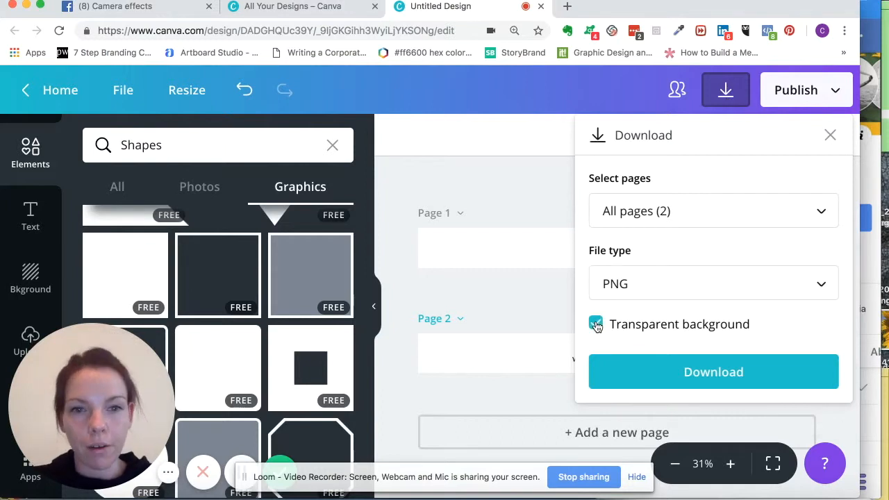
pyautogui.click(691, 372)
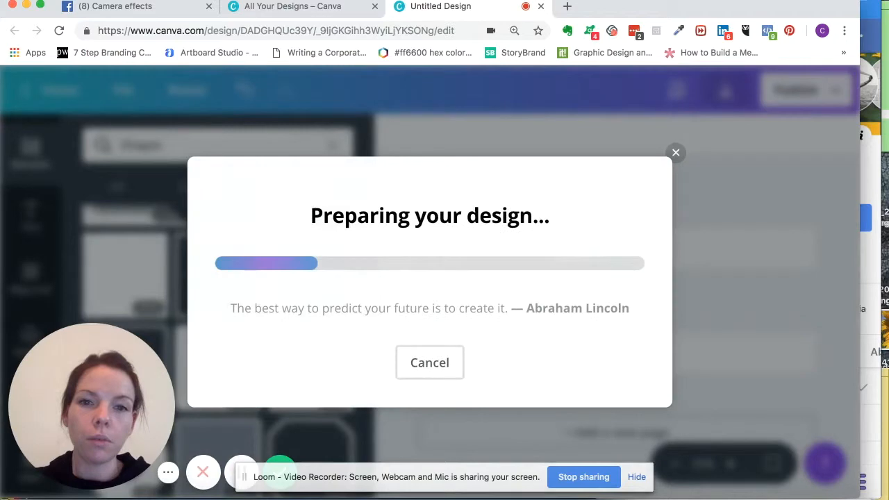
pyautogui.click(308, 7)
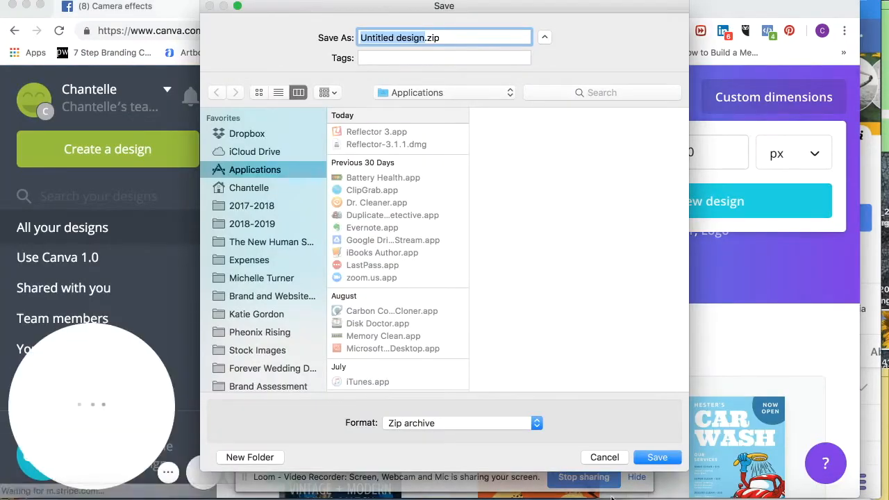
pyautogui.click(605, 457)
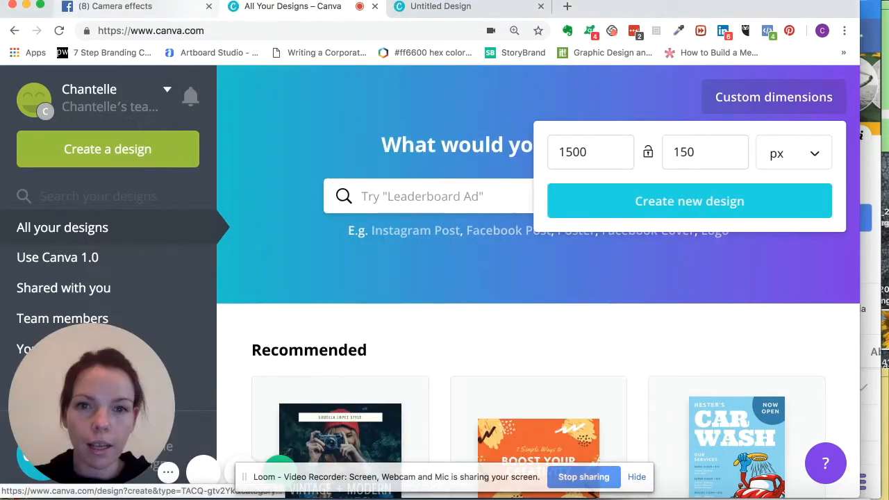
# Switch to the Facebook Camera effects page, narrow the browser window beside the phone view, and open the effects management page.
pyautogui.click(171, 9)
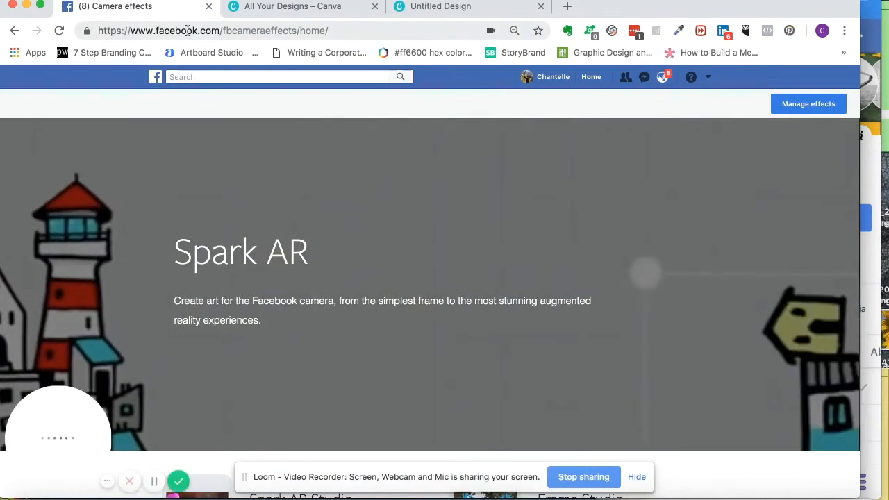
pyautogui.click(188, 30)
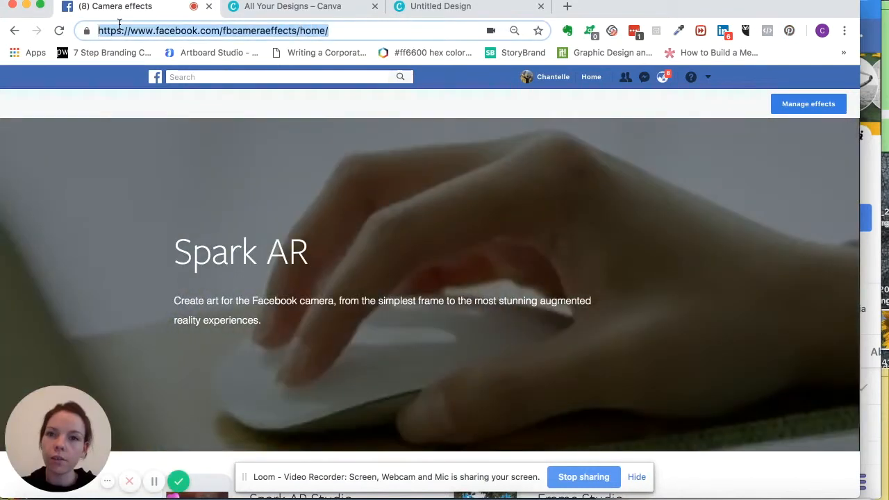
pyautogui.moveTo(119, 24); pyautogui.dragTo(112, 31)
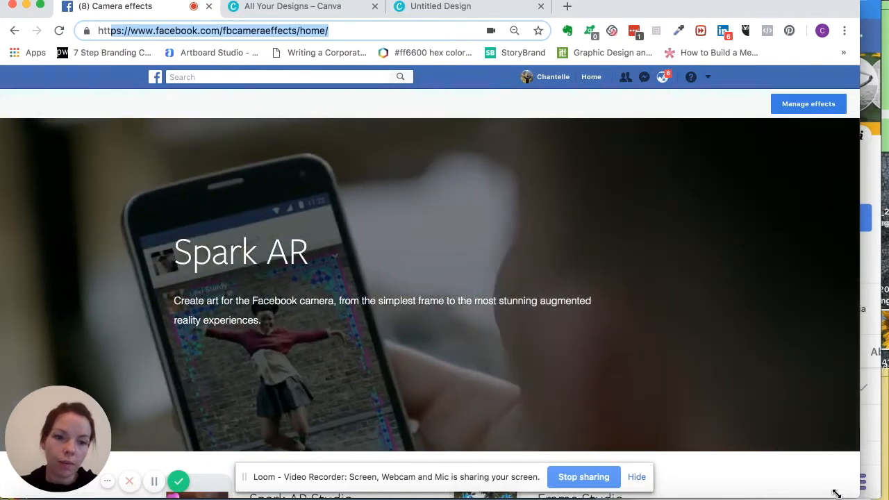
pyautogui.moveTo(860, 324); pyautogui.dragTo(594, 328)
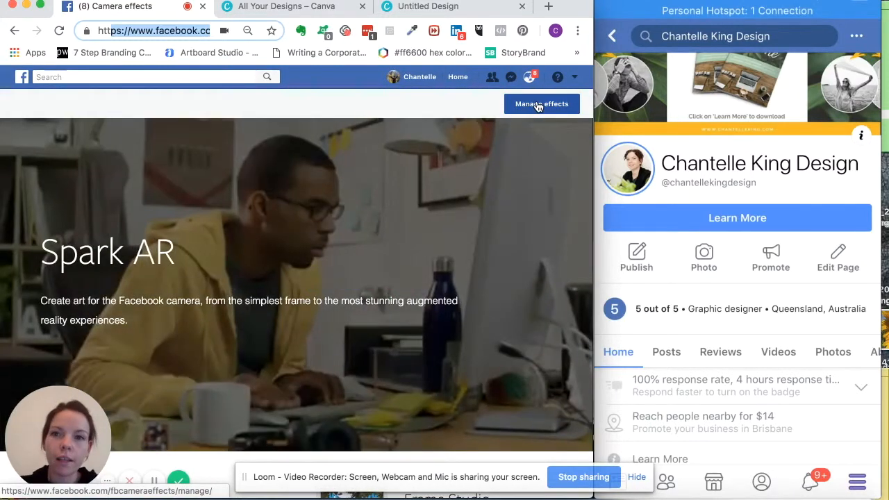
pyautogui.click(539, 106)
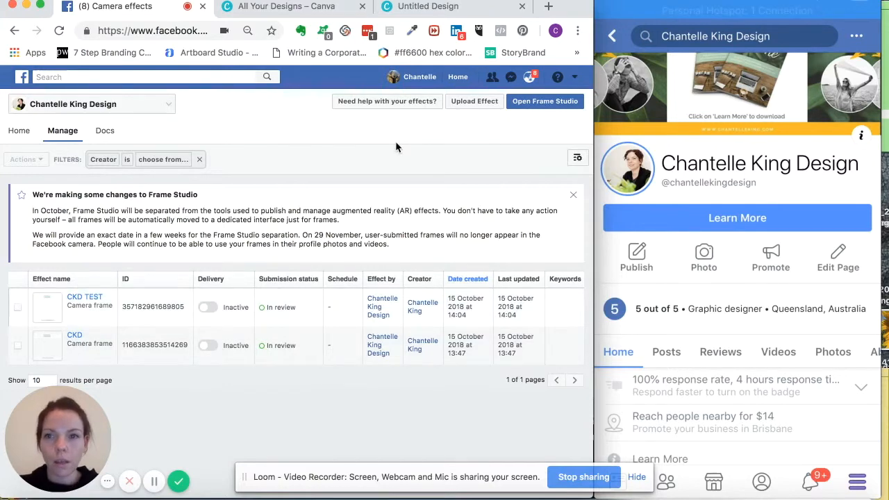
# Start a new Facebook camera frame for the business page in Frame Studio and upload 1.png and 2.png as its art.
pyautogui.click(86, 110)
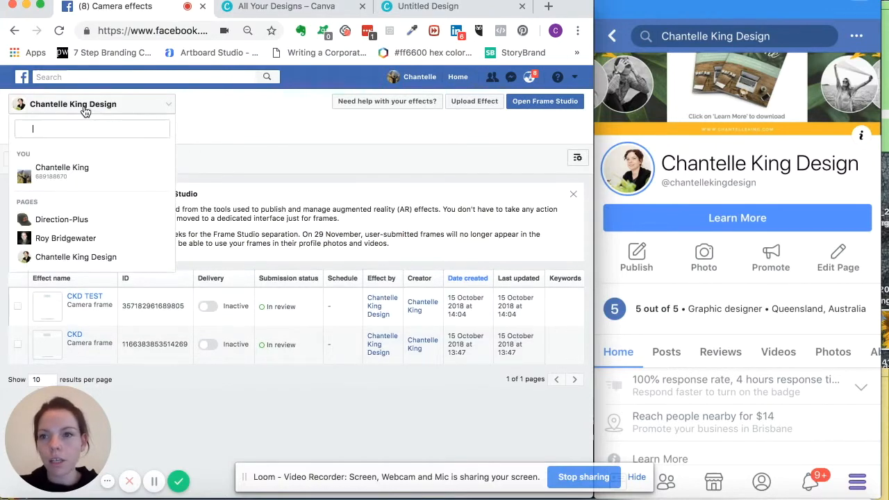
pyautogui.click(239, 128)
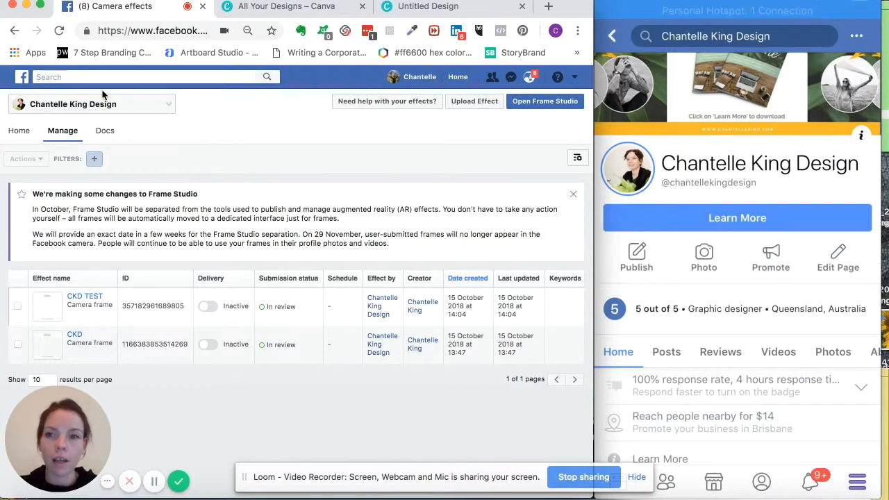
pyautogui.click(541, 105)
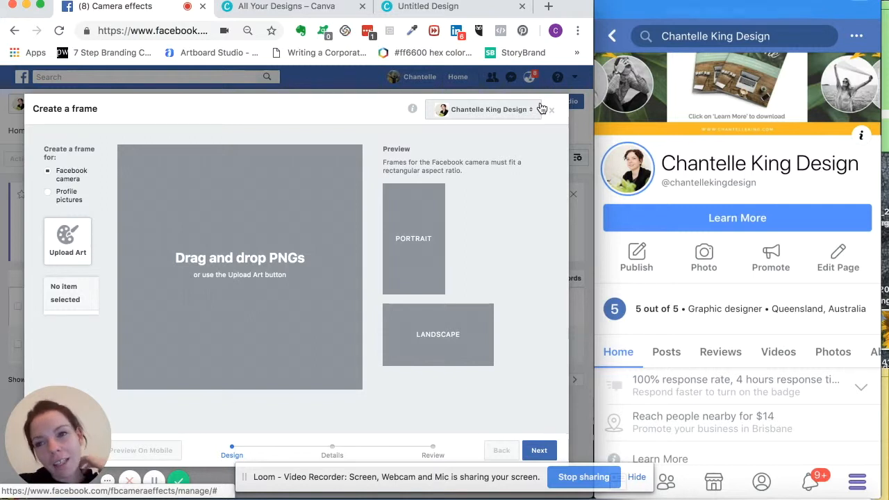
pyautogui.moveTo(412, 109)
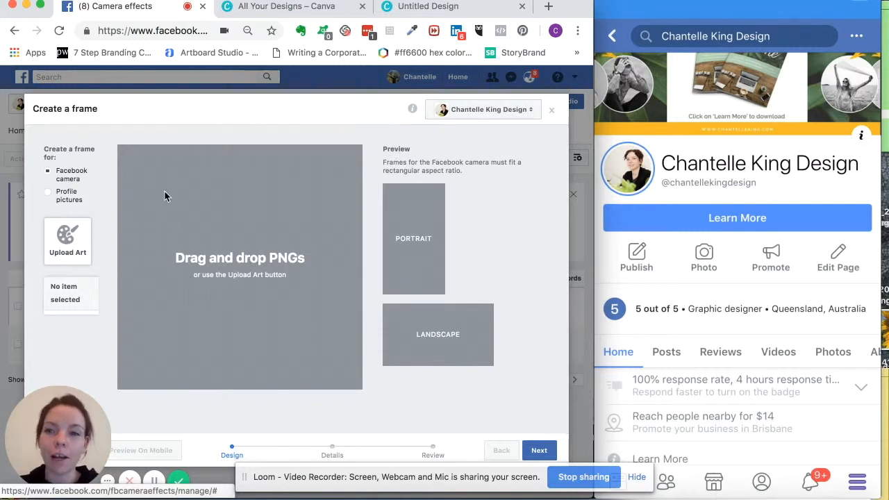
pyautogui.click(69, 240)
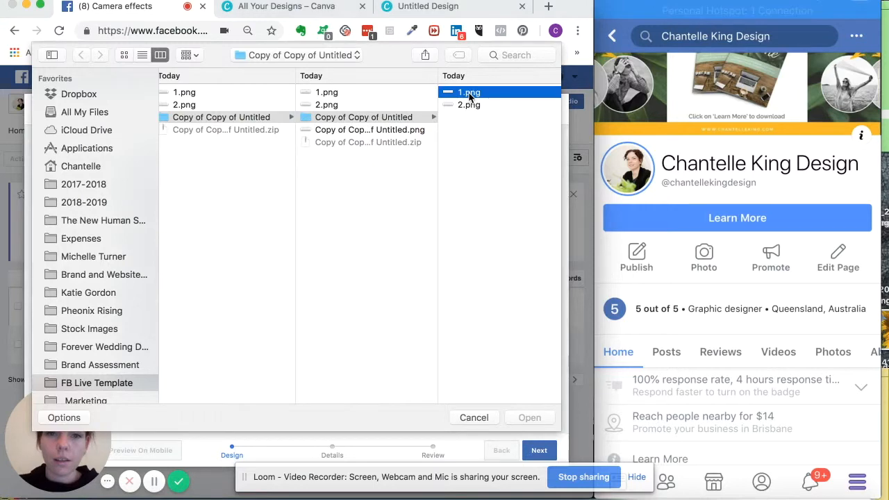
pyautogui.keyDown('shift'); pyautogui.click(336, 105); pyautogui.keyUp('shift')
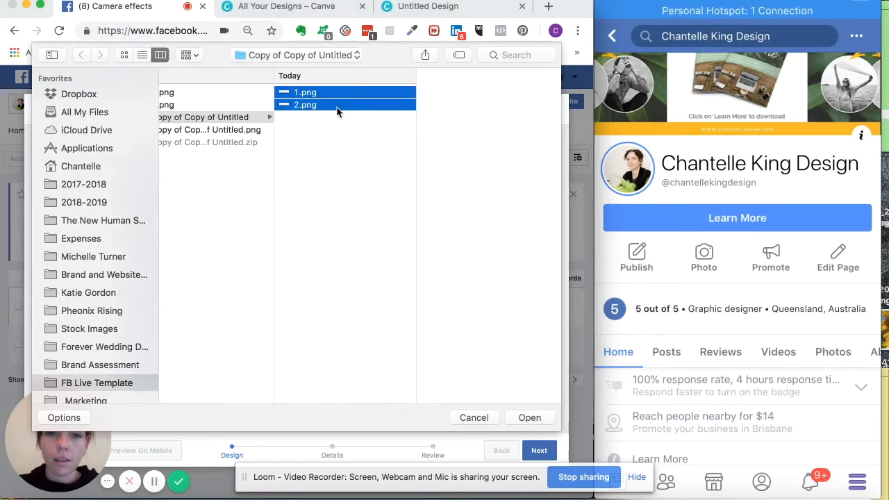
pyautogui.click(526, 416)
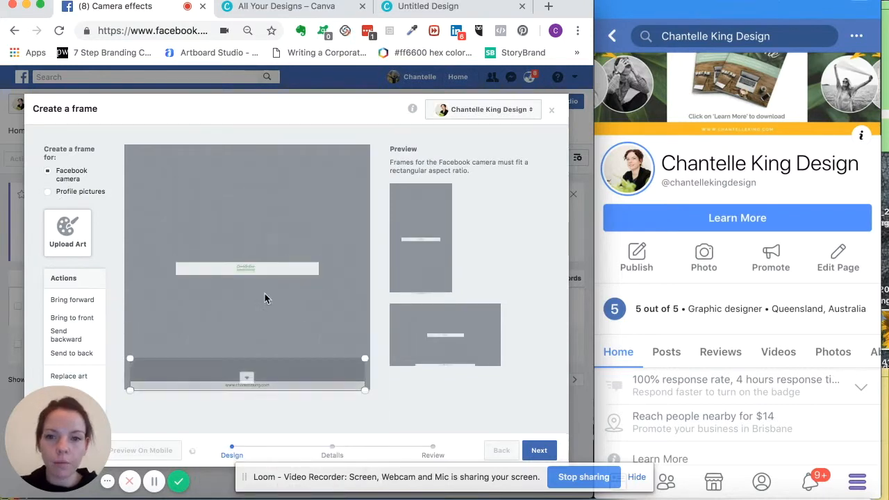
# Enlarge the logo banner past both sides of the frame and move it up near the frame's upper edge.
pyautogui.click(268, 268)
pyautogui.moveTo(319, 259); pyautogui.dragTo(403, 216)
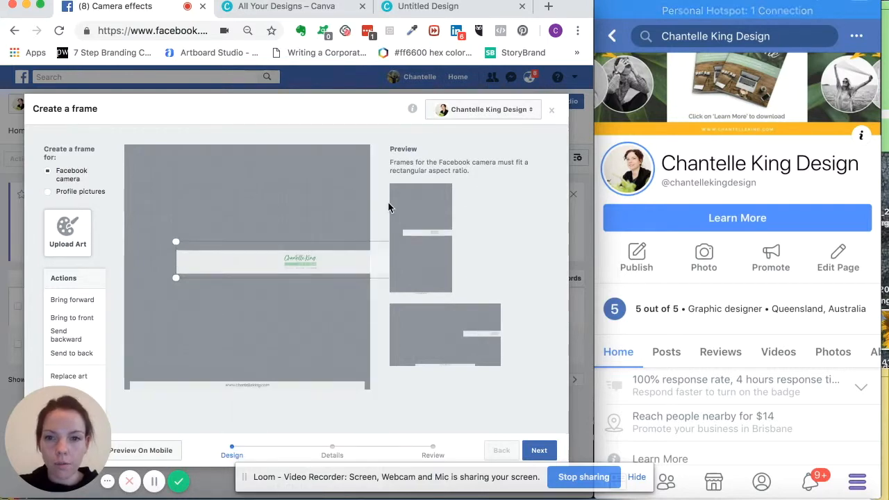
pyautogui.moveTo(176, 234); pyautogui.dragTo(118, 197)
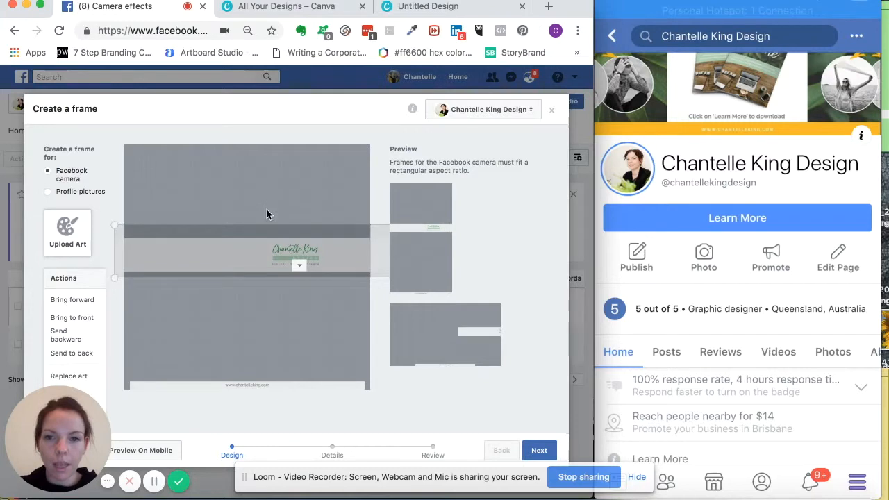
pyautogui.moveTo(268, 213); pyautogui.dragTo(252, 191)
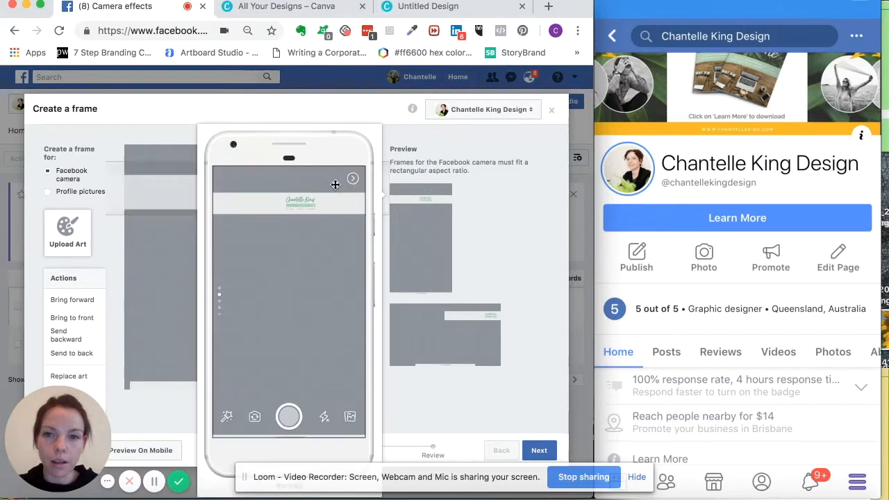
# Nudge the logo banner left until the logo is horizontally centred in the frame.
pyautogui.press('Left')
pyautogui.press('Left')
pyautogui.press('Left')
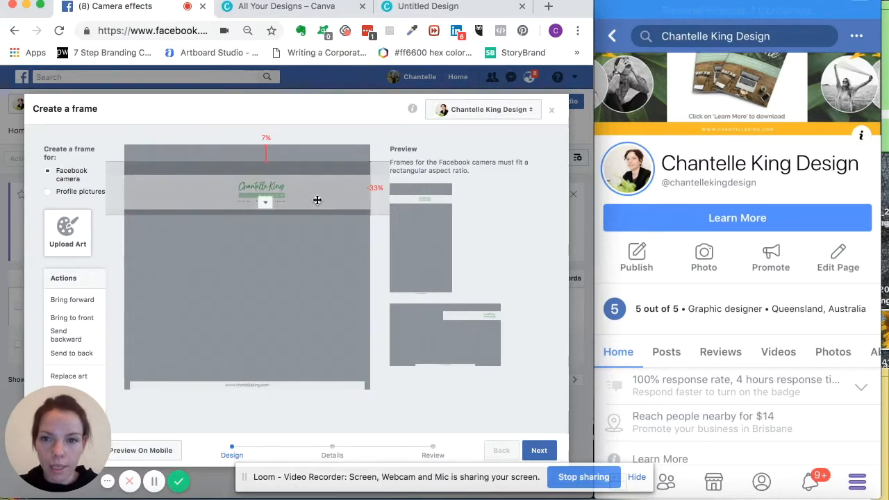
pyautogui.press('Left')
pyautogui.press('Left')
pyautogui.press('Left')
pyautogui.press('Left')
pyautogui.press('Left')
pyautogui.press('Left')
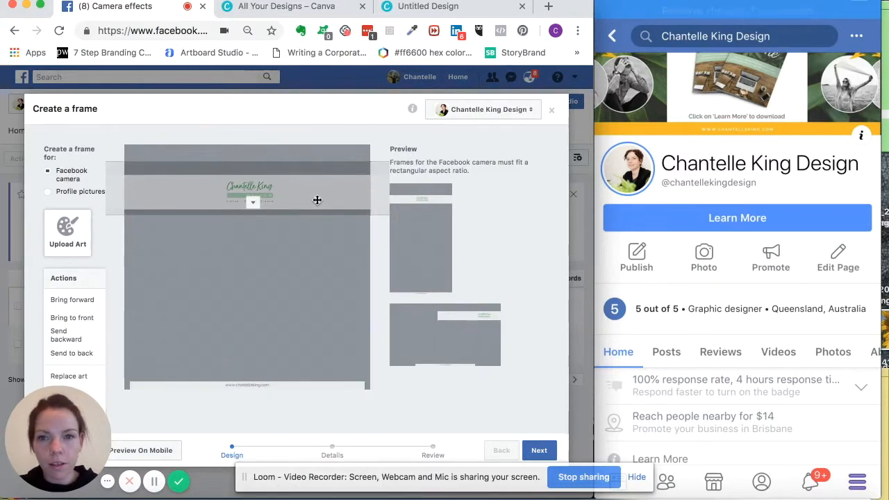
pyautogui.press('Right')
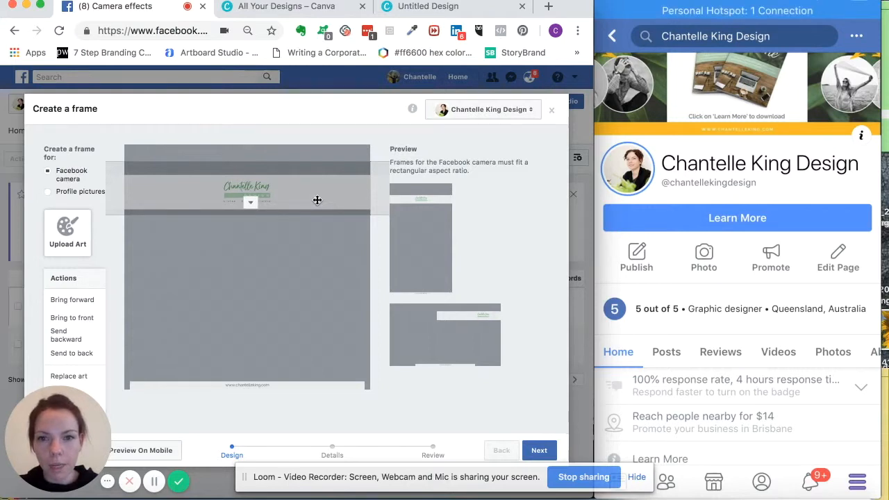
# Check how the logo banner sits in the portrait and landscape previews.
pyautogui.click(295, 383)
pyautogui.click(301, 206)
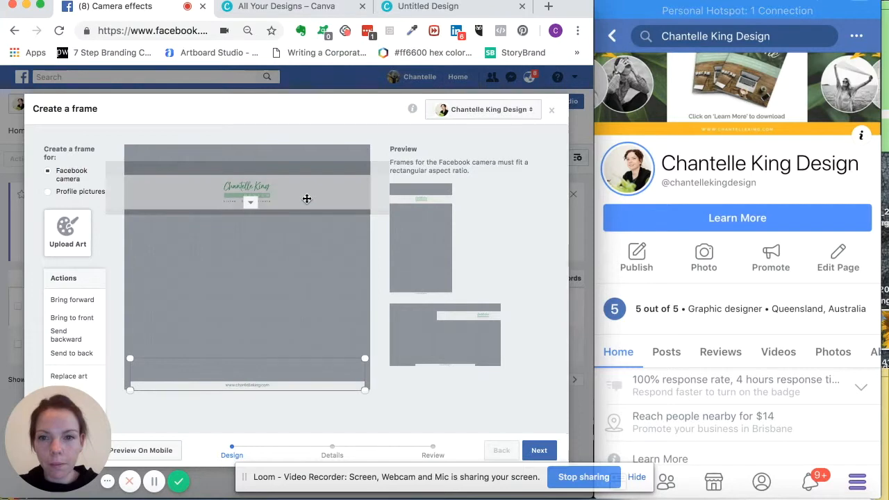
pyautogui.click(480, 348)
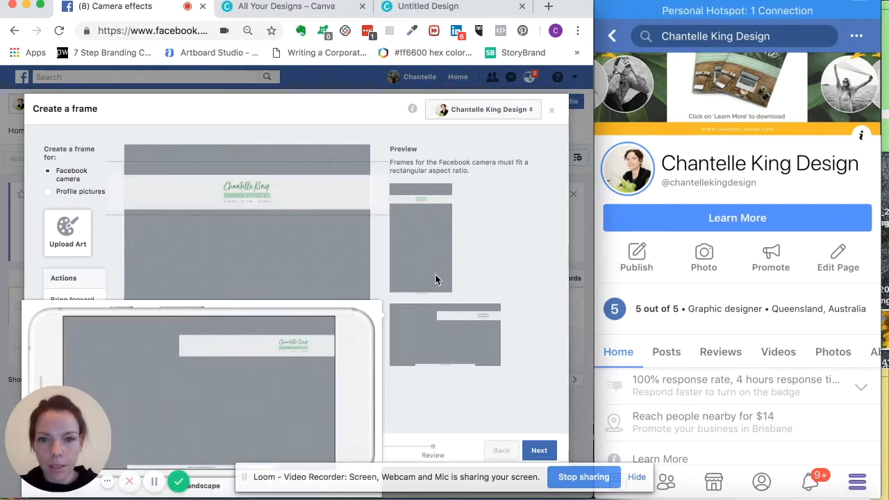
pyautogui.click(425, 222)
pyautogui.click(455, 338)
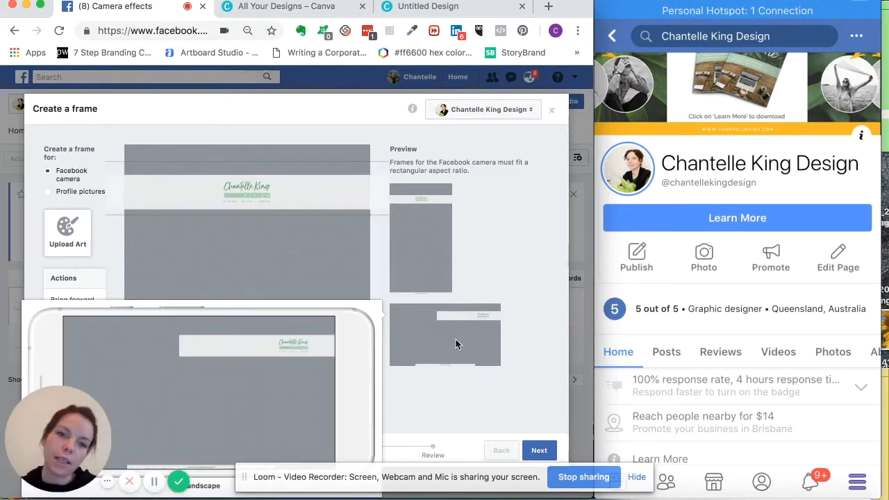
# Try to shift the logo banner sideways and enlarge it so that it spans the landscape preview.
pyautogui.click(342, 195)
pyautogui.press('Left')
pyautogui.press('Left')
pyautogui.press('Left')
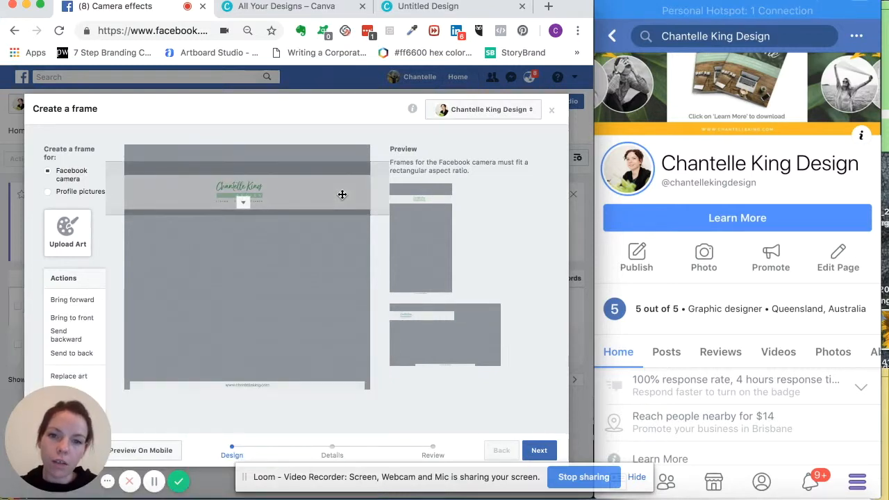
pyautogui.moveTo(356, 197); pyautogui.dragTo(327, 206)
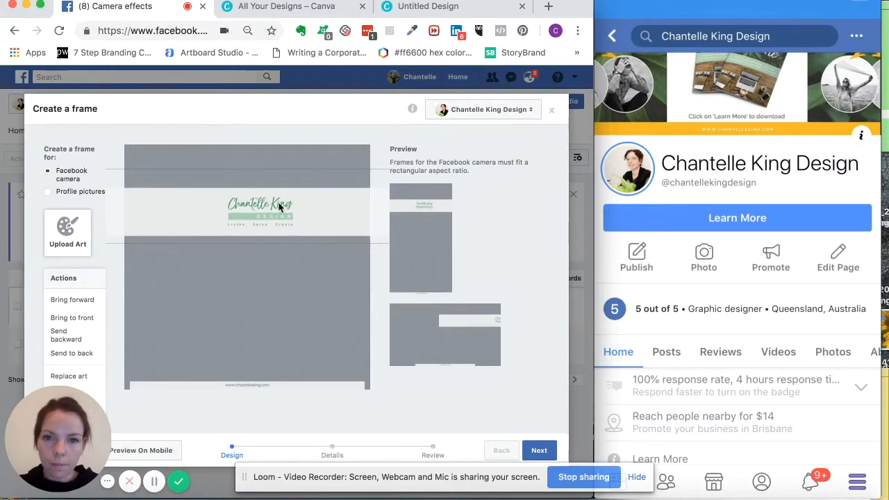
# Shrink the logo banner, shift it right toward the middle of the frame, and enlarge it again past both frame edges.
pyautogui.click(262, 183)
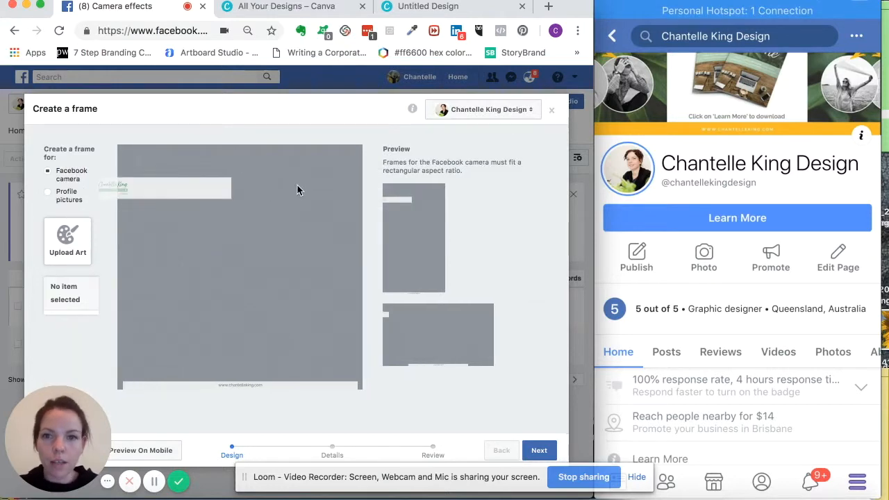
pyautogui.click(207, 194)
pyautogui.press('Right')
pyautogui.press('Right')
pyautogui.press('Right')
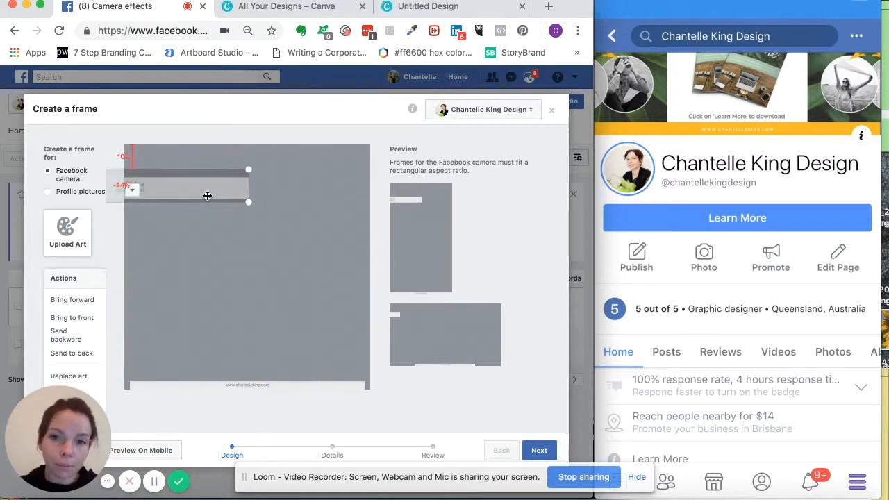
pyautogui.press('Right')
pyautogui.press('Right')
pyautogui.press('Right')
pyautogui.press('Right')
pyautogui.press('Right')
pyautogui.press('Right')
pyautogui.press('Right')
pyautogui.press('Right')
pyautogui.press('Right')
pyautogui.press('Right')
pyautogui.press('Right')
pyautogui.press('Right')
pyautogui.press('Right')
pyautogui.press('Right')
pyautogui.press('Right')
pyautogui.press('Right')
pyautogui.press('Right')
pyautogui.press('Right')
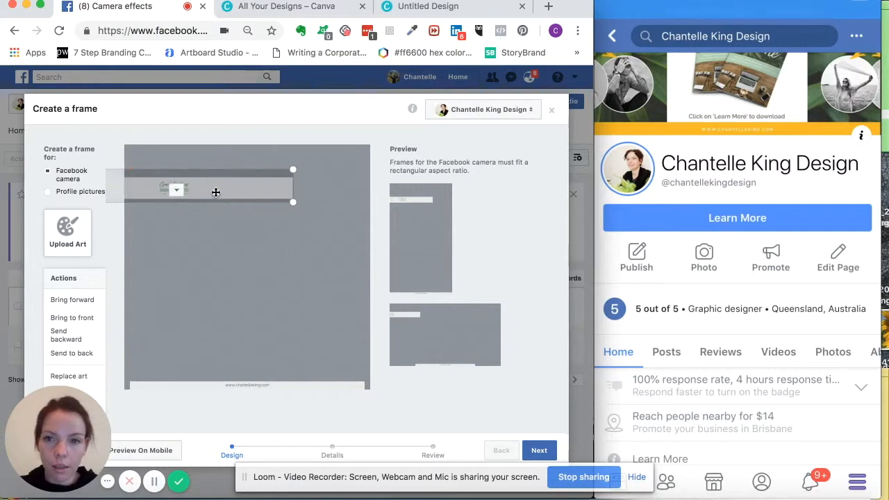
pyautogui.press('Right')
pyautogui.press('Right')
pyautogui.press('Right')
pyautogui.press('Right')
pyautogui.press('Right')
pyautogui.press('Right')
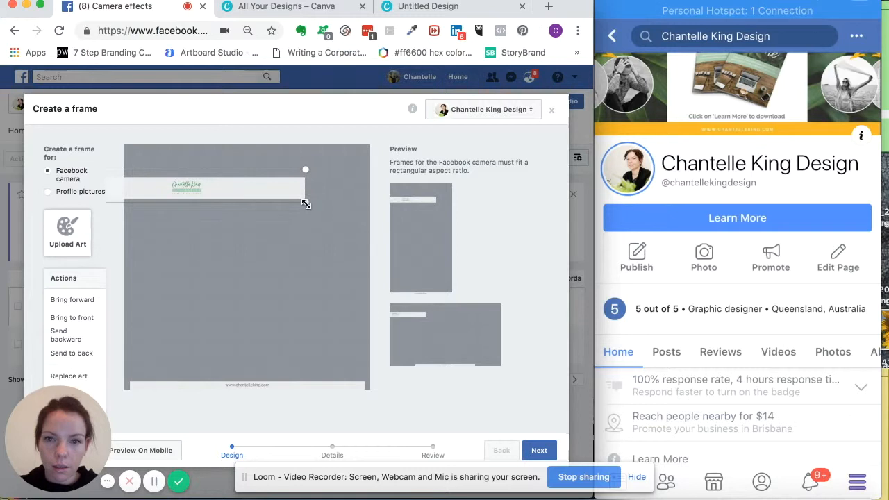
pyautogui.moveTo(430, 256)
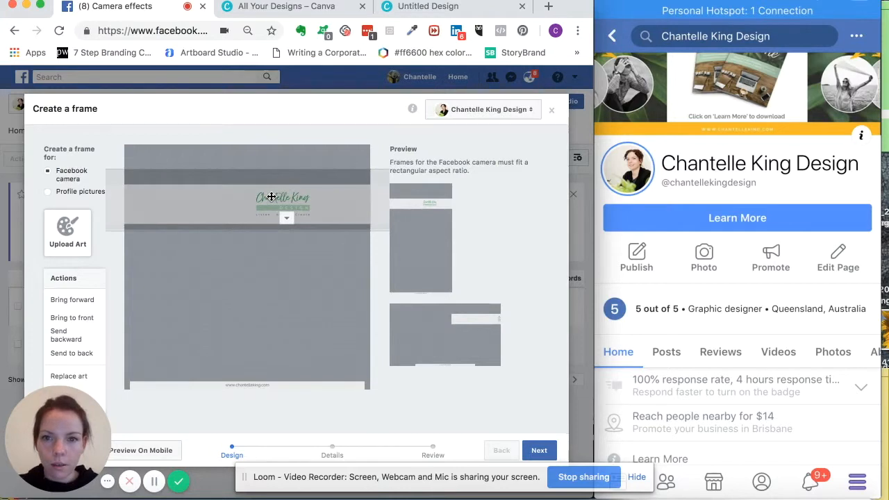
# Enlarge the logo banner slightly more and centre it so that it spans the full width in both previews.
pyautogui.moveTo(271, 197); pyautogui.dragTo(241, 198)
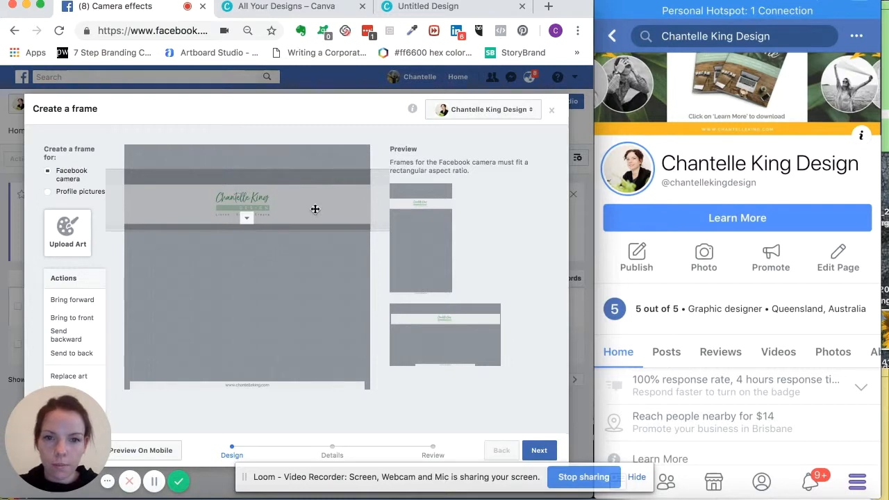
pyautogui.moveTo(341, 215)
pyautogui.mouseDown()
pyautogui.moveTo(207, 205)
pyautogui.moveTo(328, 223)
pyautogui.mouseUp()
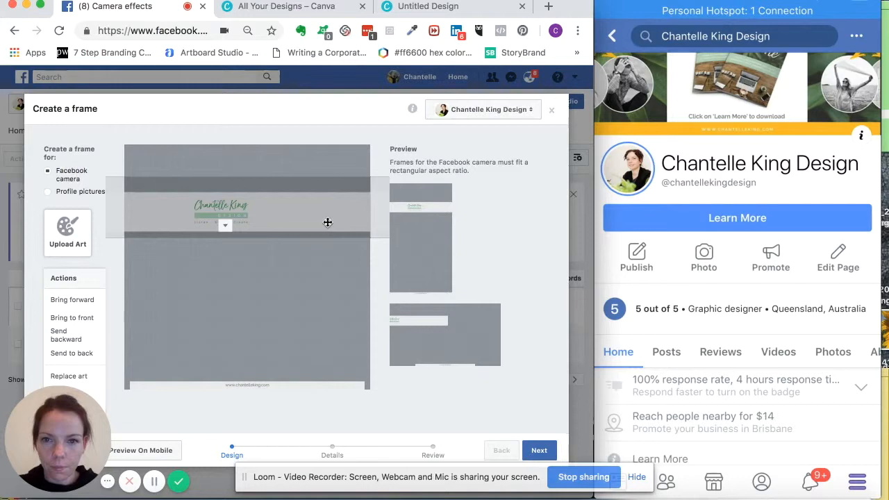
pyautogui.moveTo(302, 210); pyautogui.dragTo(203, 203)
pyautogui.moveTo(342, 229); pyautogui.dragTo(376, 242)
pyautogui.moveTo(248, 193); pyautogui.dragTo(362, 200)
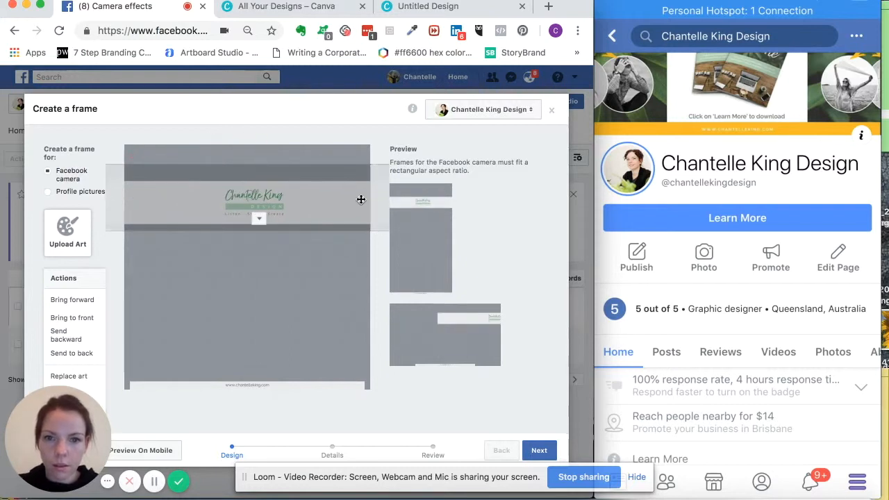
pyautogui.press('Left')
pyautogui.press('Left')
pyautogui.press('Left')
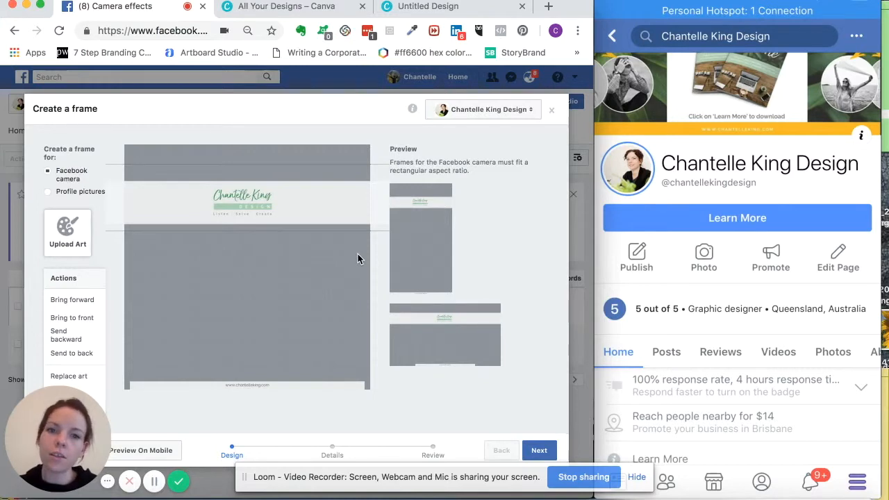
# Nudge the logo banner up so that it sits just below the frame's upper edge.
pyautogui.moveTo(421, 320)
pyautogui.press('Up')
pyautogui.press('Up')
pyautogui.press('Up')
pyautogui.press('Up')
pyautogui.press('Up')
pyautogui.press('Up')
pyautogui.press('Up')
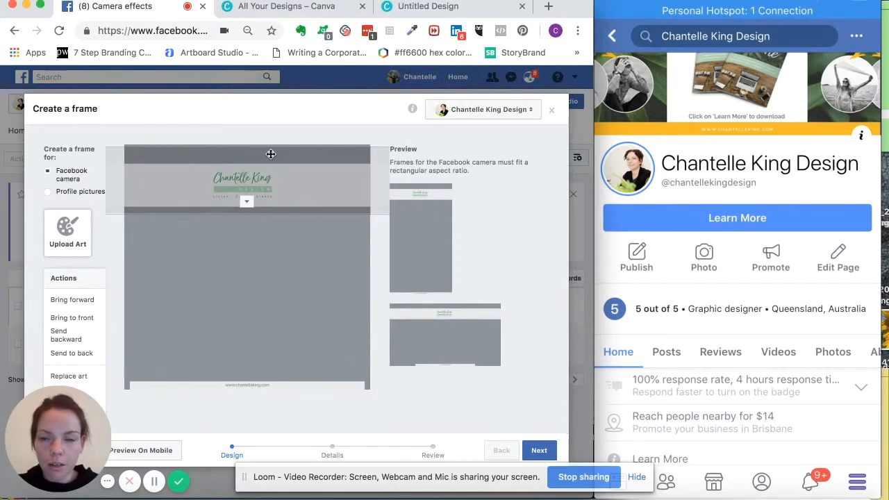
pyautogui.press('Up')
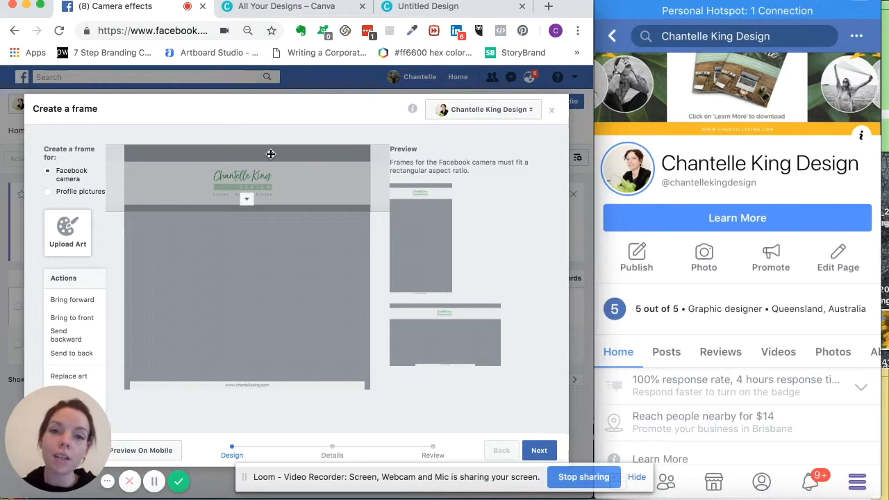
# Enlarge the web address banner past both sides of the frame and centre it slightly above the frame's lower edge.
pyautogui.click(309, 386)
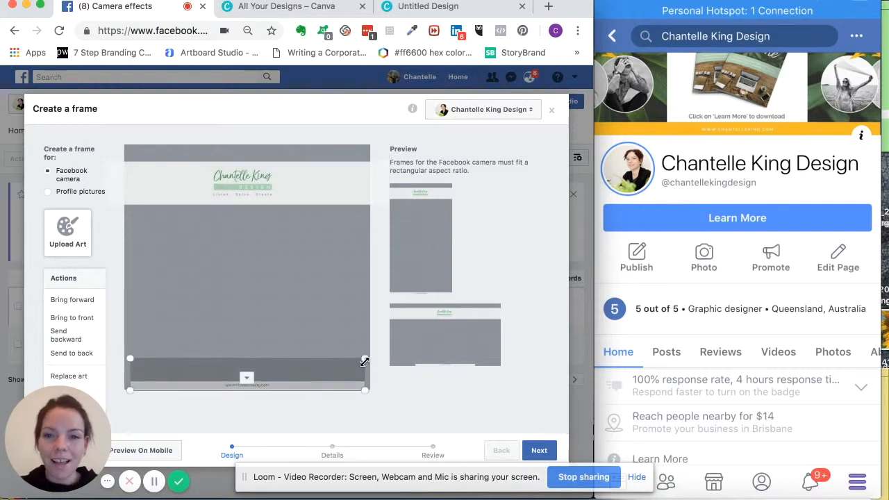
pyautogui.moveTo(369, 355); pyautogui.dragTo(568, 278)
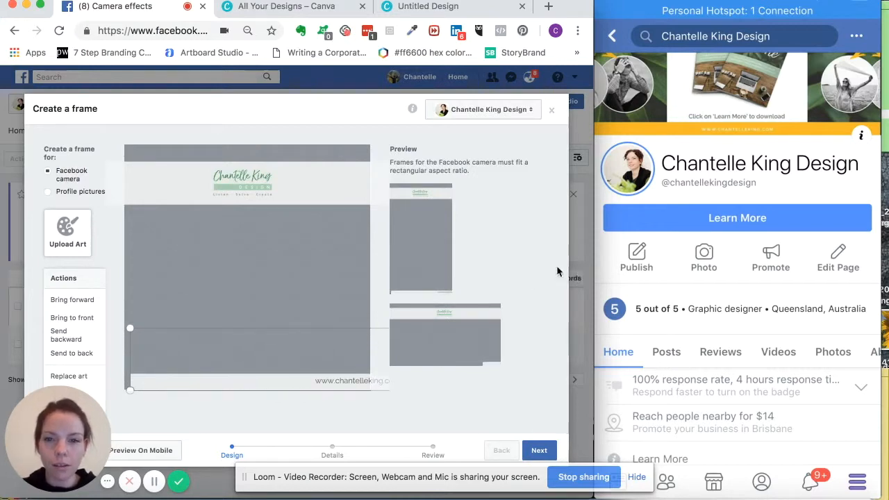
pyautogui.moveTo(129, 326); pyautogui.dragTo(85, 308)
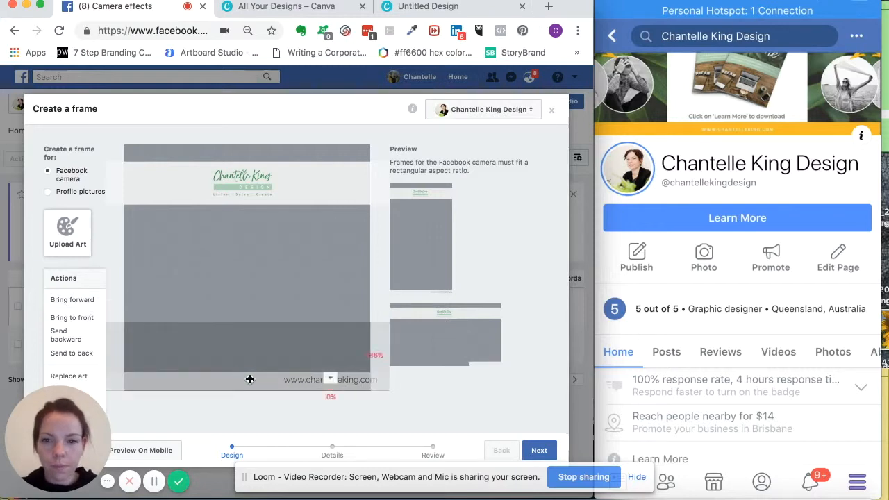
pyautogui.moveTo(274, 386); pyautogui.dragTo(194, 375)
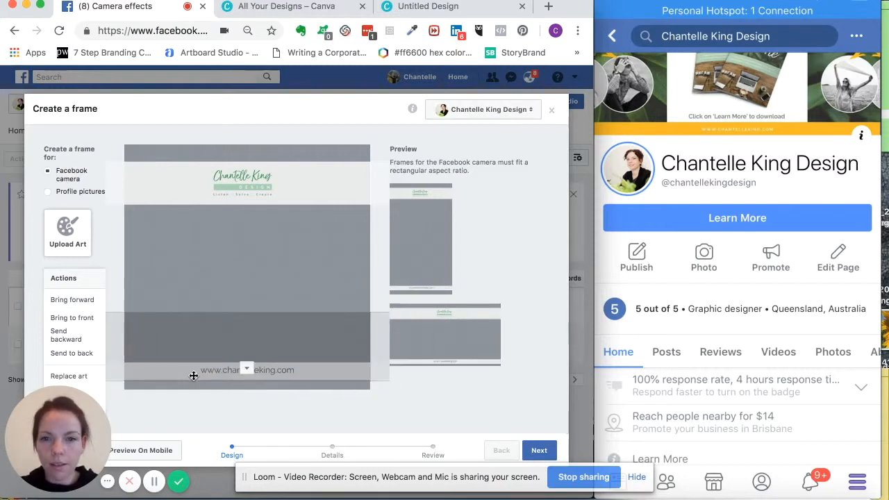
pyautogui.press('Up')
pyautogui.click(391, 403)
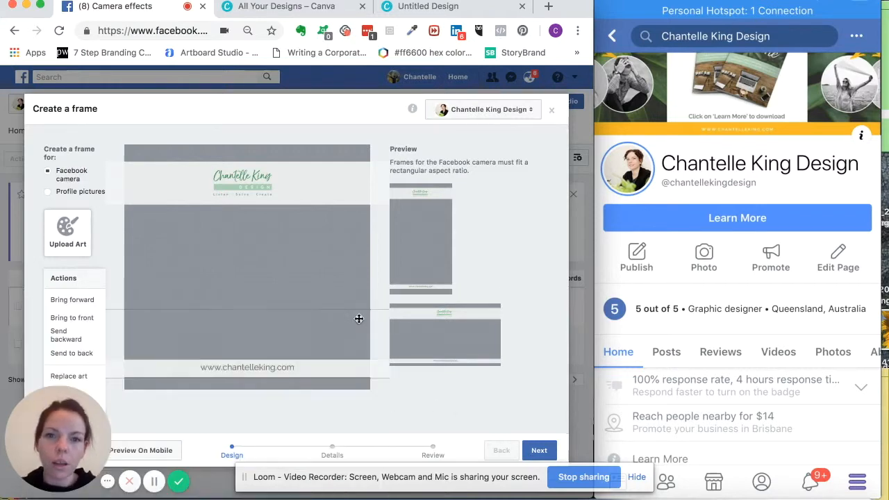
pyautogui.moveTo(409, 254)
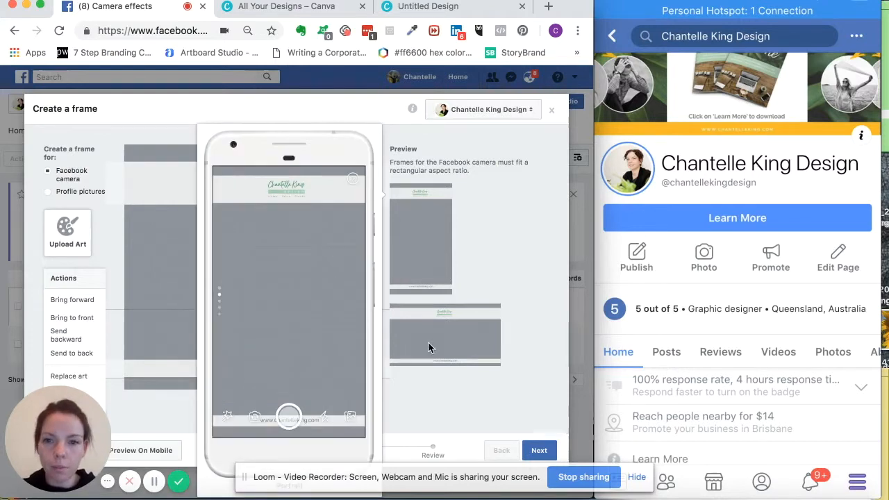
# Accept the frame design and name the frame ckd test2 in its details.
pyautogui.moveTo(434, 347)
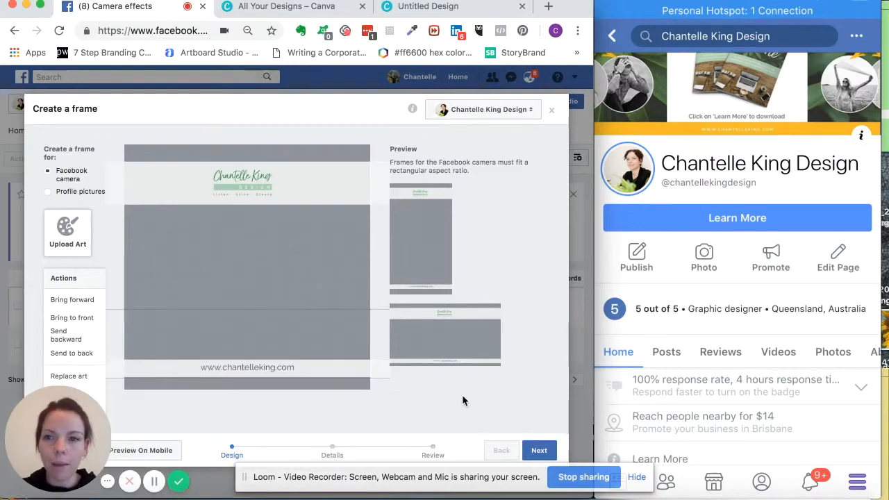
pyautogui.click(539, 452)
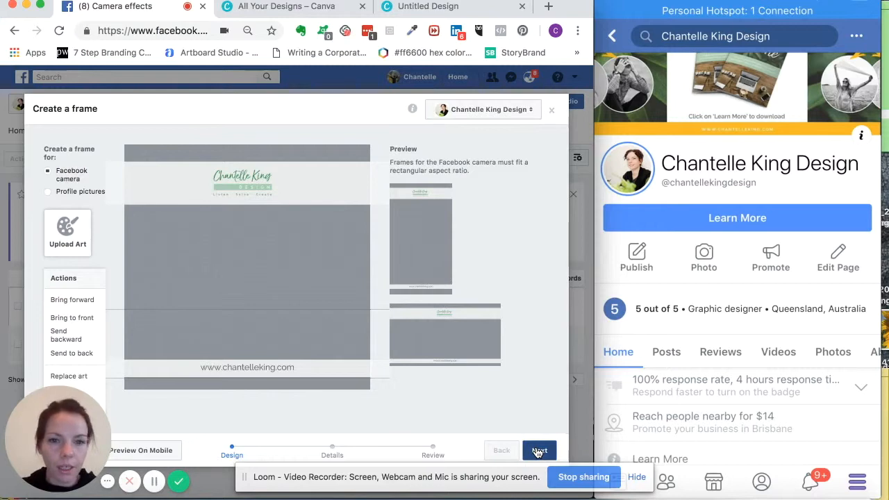
pyautogui.click(212, 196)
pyautogui.write('c')
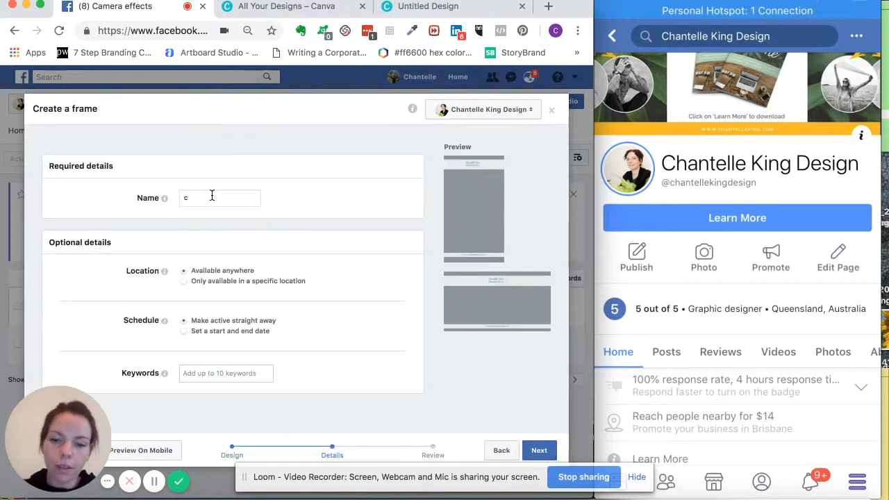
pyautogui.write('kd test')
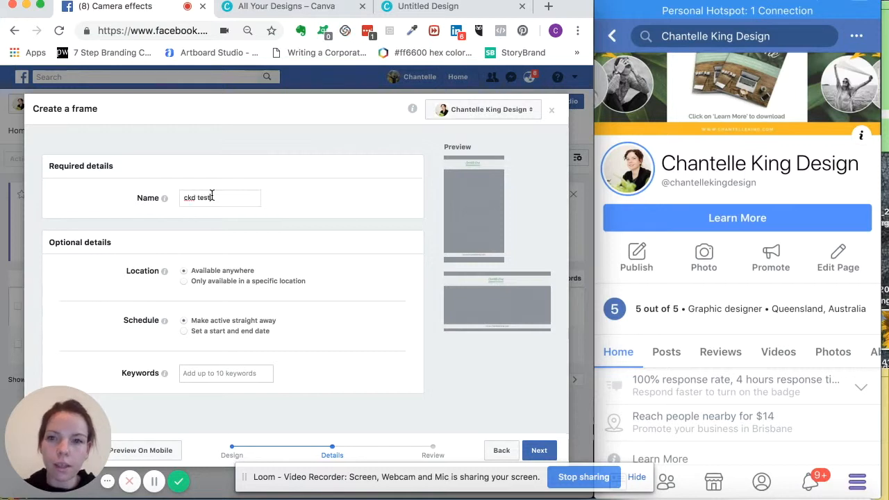
pyautogui.write('2')
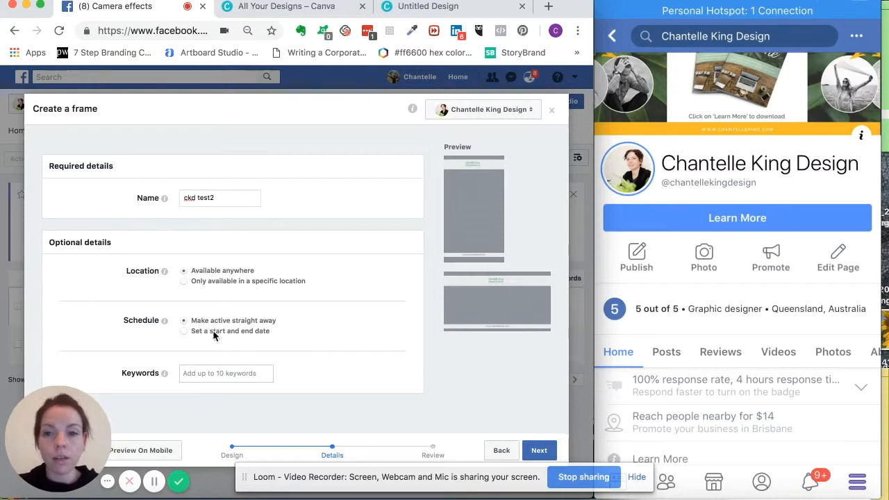
# Review the frame's previews, schedule, location and keywords in the summary, and return to its details.
pyautogui.moveTo(166, 373)
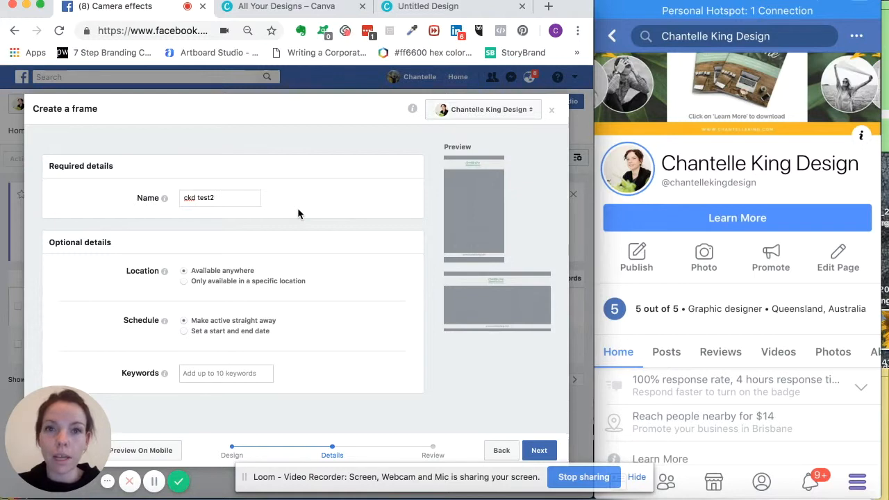
pyautogui.click(538, 450)
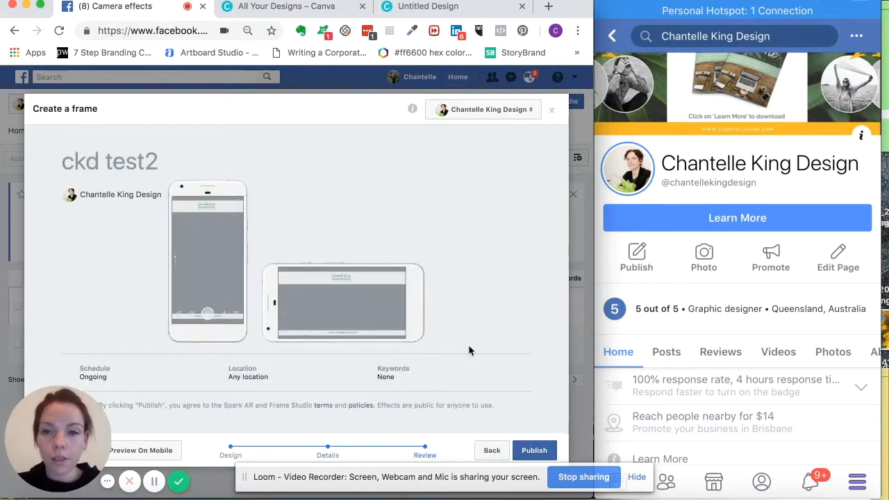
pyautogui.scroll(-2, 469, 351)
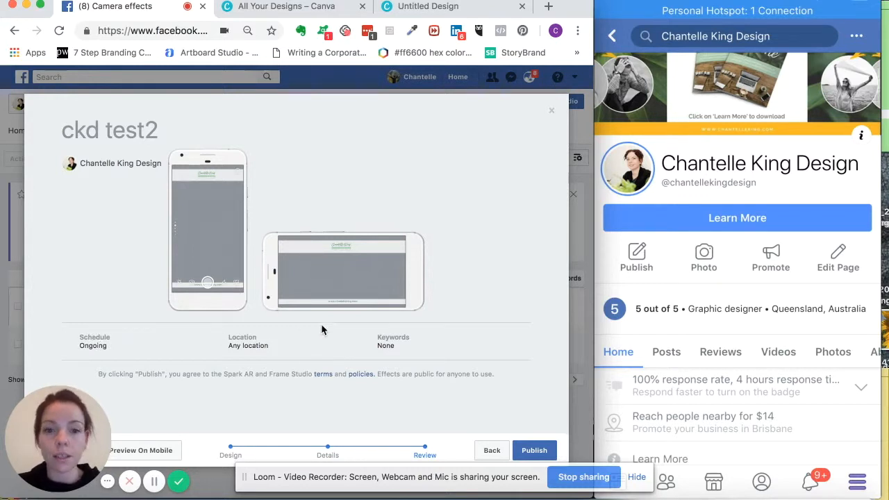
pyautogui.click(492, 451)
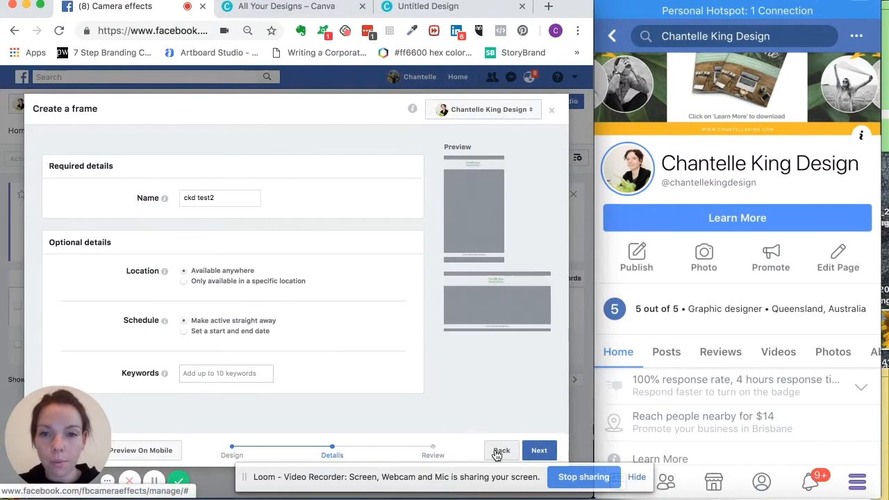
# Make the frame available only in a specific location and choose Brisbane Airport as that location.
pyautogui.click(184, 281)
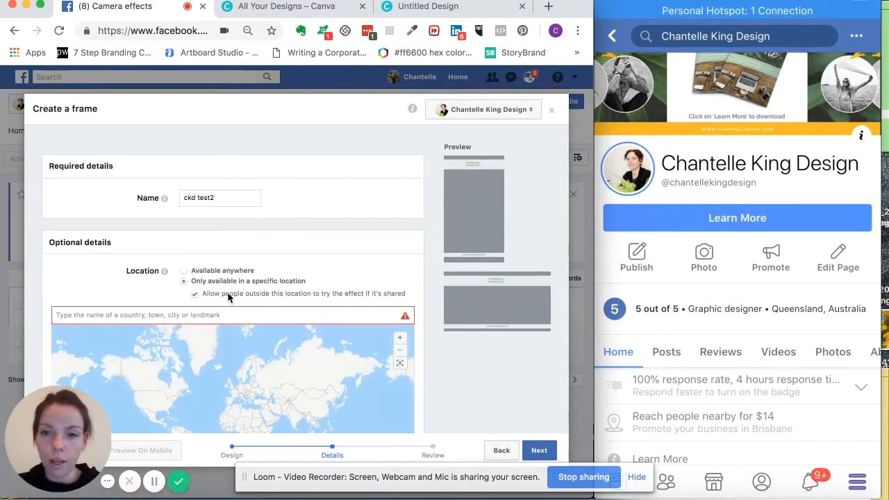
pyautogui.scroll(-3, 224, 296)
pyautogui.click(197, 203)
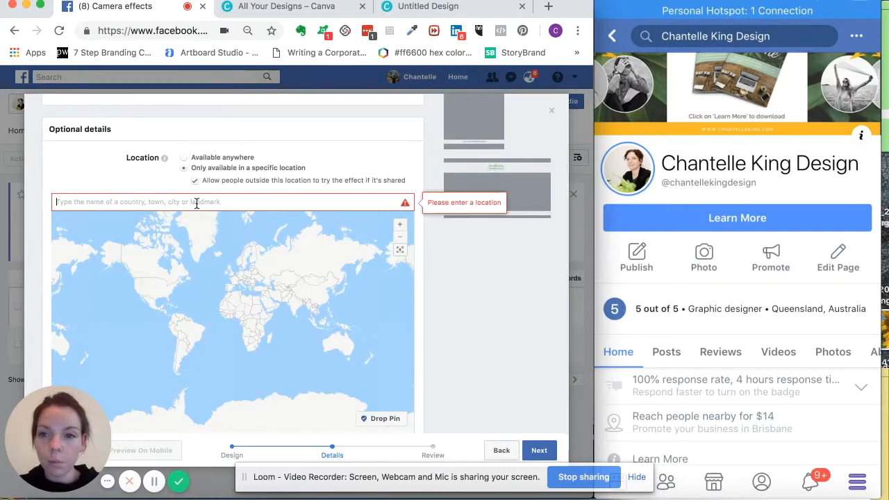
pyautogui.write('bi')
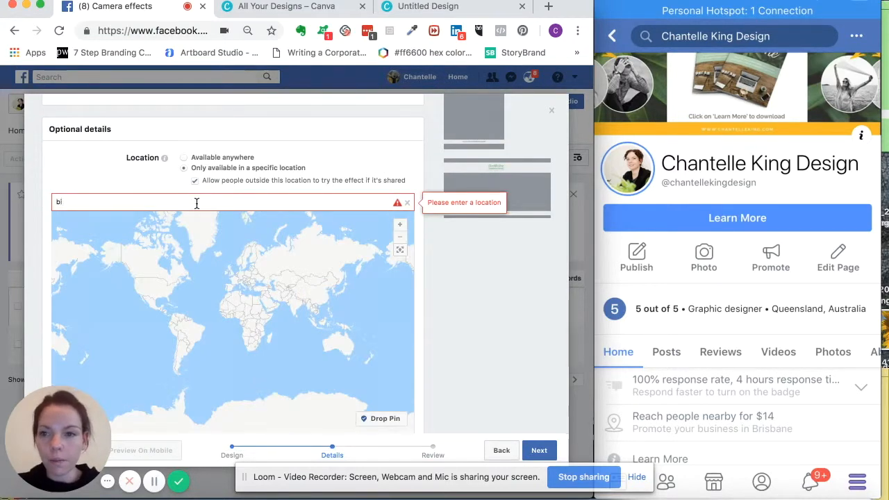
pyautogui.press('BackSpace')
pyautogui.write('risabe')
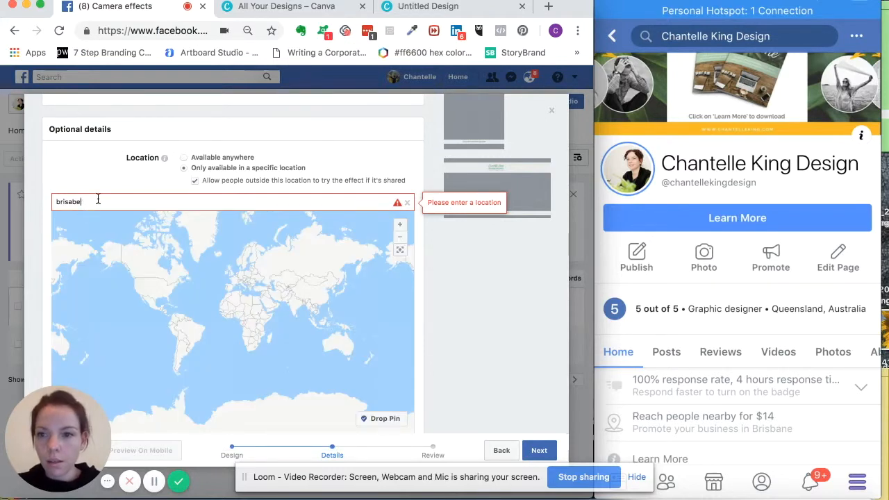
pyautogui.press('BackSpace')
pyautogui.press('BackSpace')
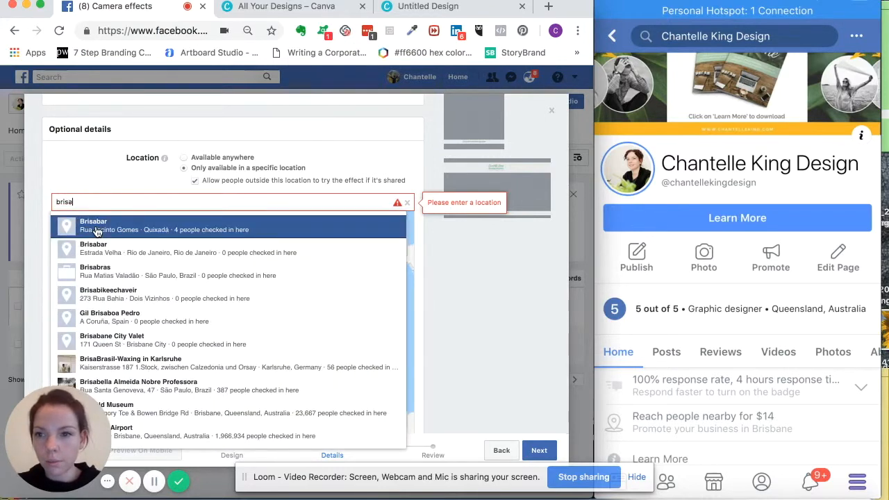
pyautogui.press('BackSpace')
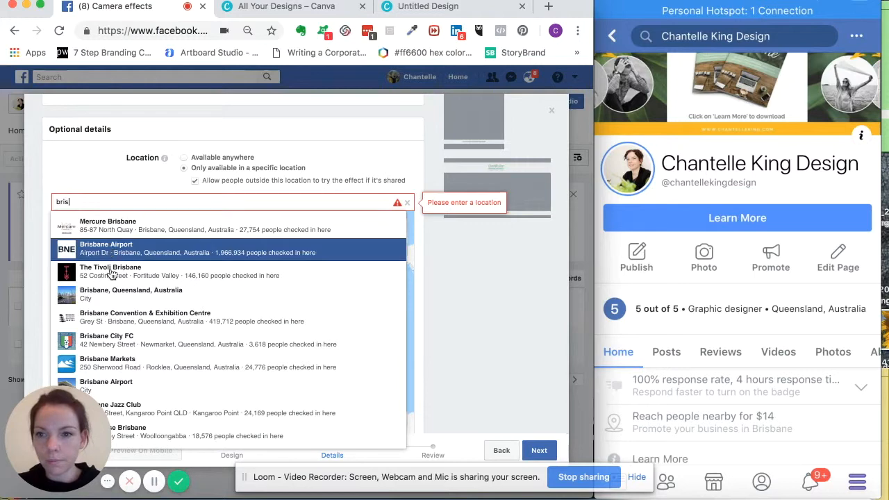
pyautogui.click(120, 248)
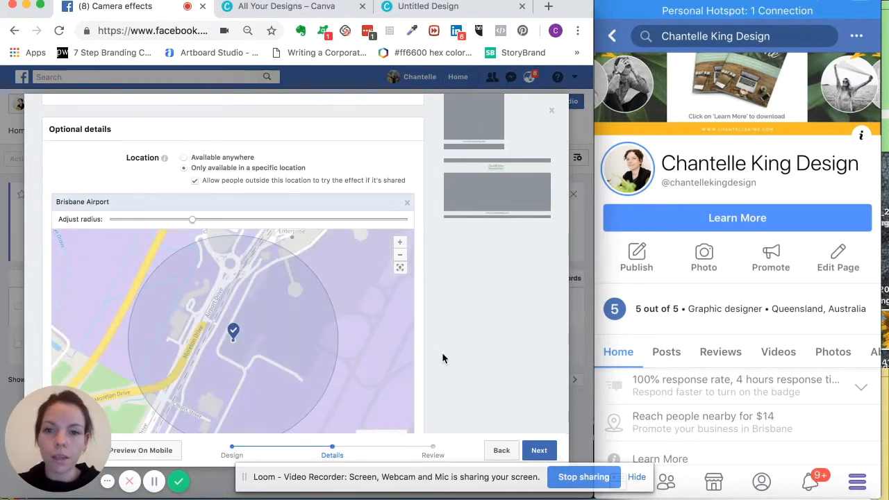
# Move the frame's location to a dropped pin west of the airport, near Virginia.
pyautogui.scroll(-3, 452, 357)
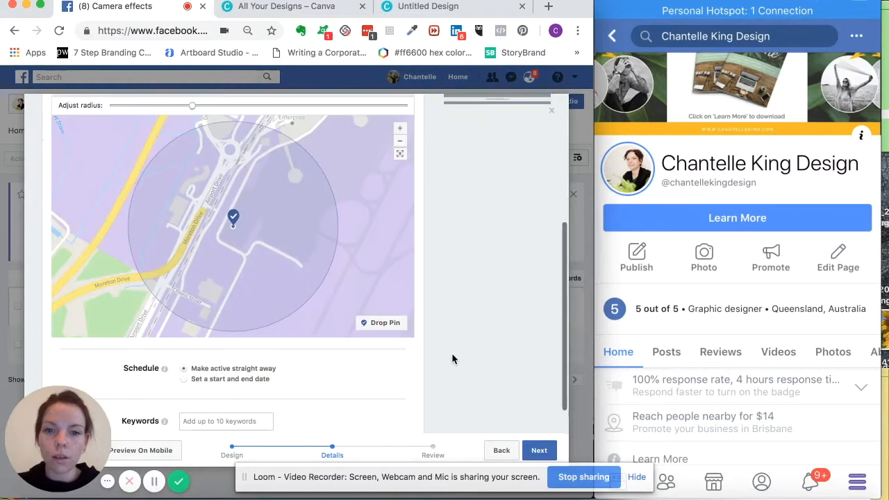
pyautogui.click(401, 143)
pyautogui.click(401, 143)
pyautogui.click(401, 143)
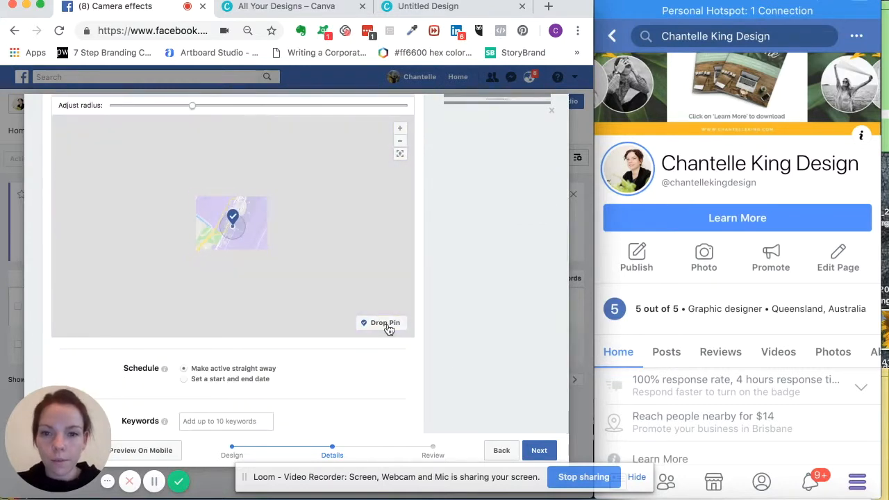
pyautogui.click(386, 324)
pyautogui.click(75, 192)
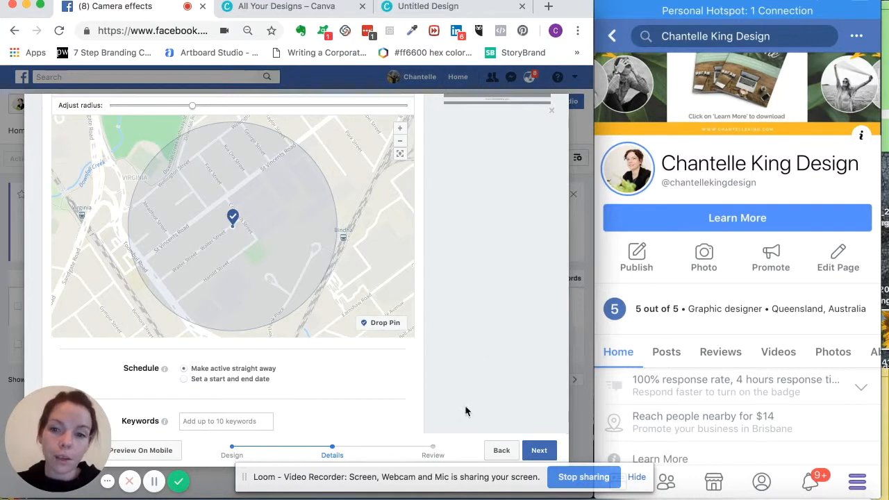
# Accept the frame details, publish the frame, and finish back at the list of effects.
pyautogui.click(538, 450)
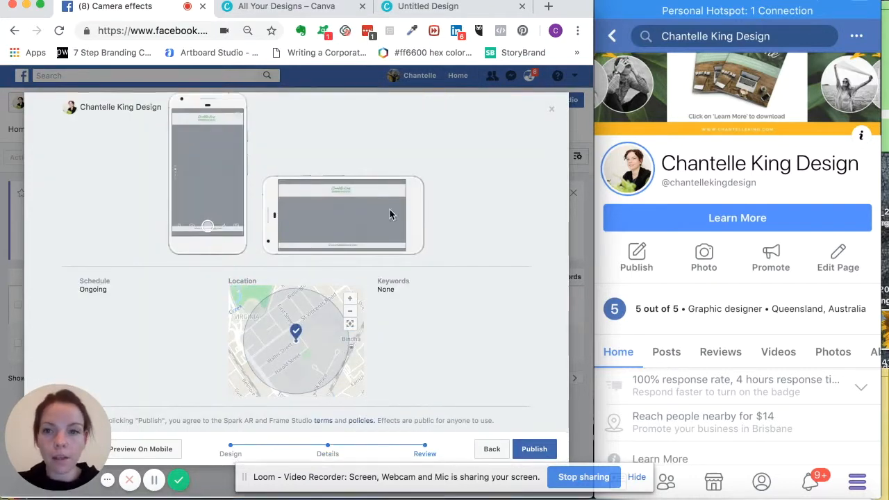
pyautogui.click(531, 451)
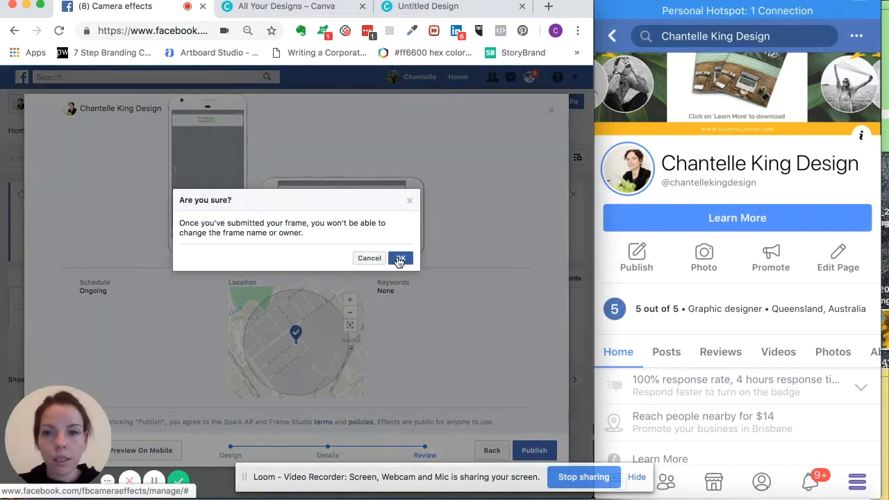
pyautogui.click(401, 260)
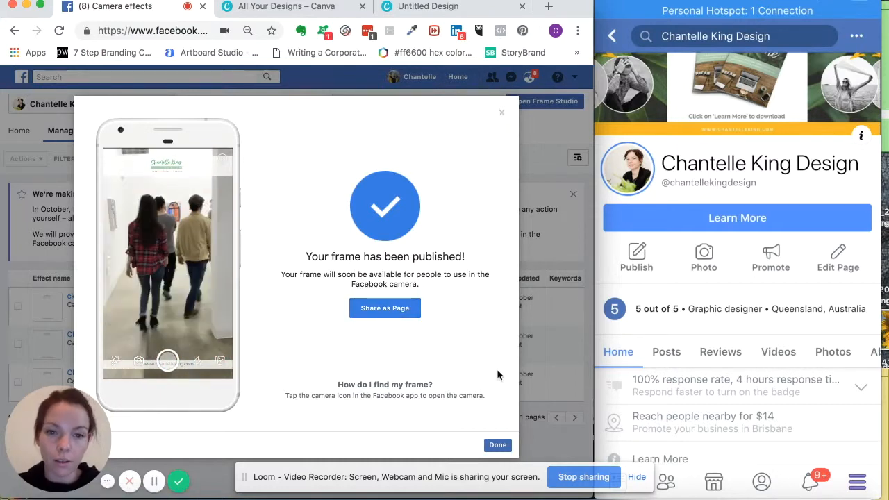
pyautogui.click(497, 446)
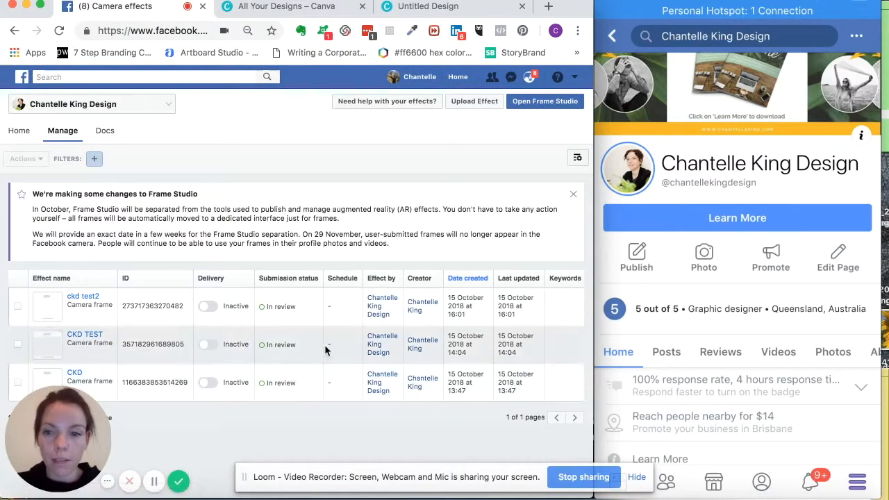
# Select the ckd test2 frame in the effects list and show the actions available for it.
pyautogui.click(18, 306)
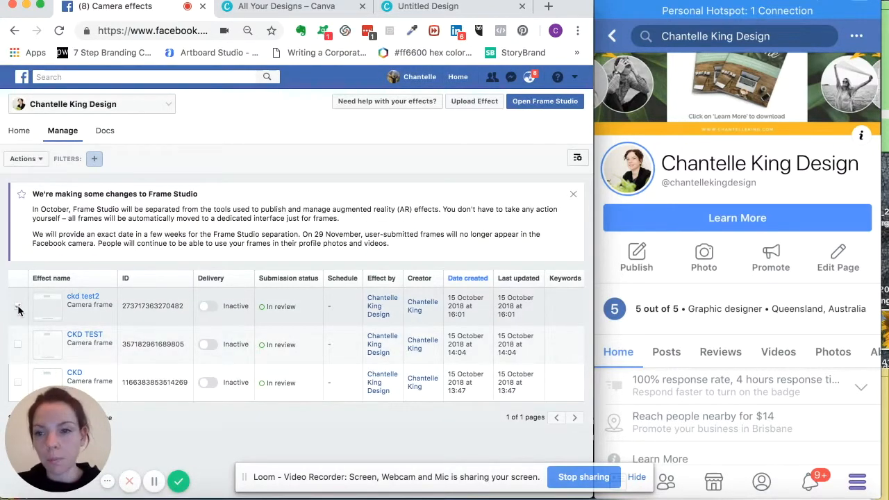
pyautogui.click(25, 159)
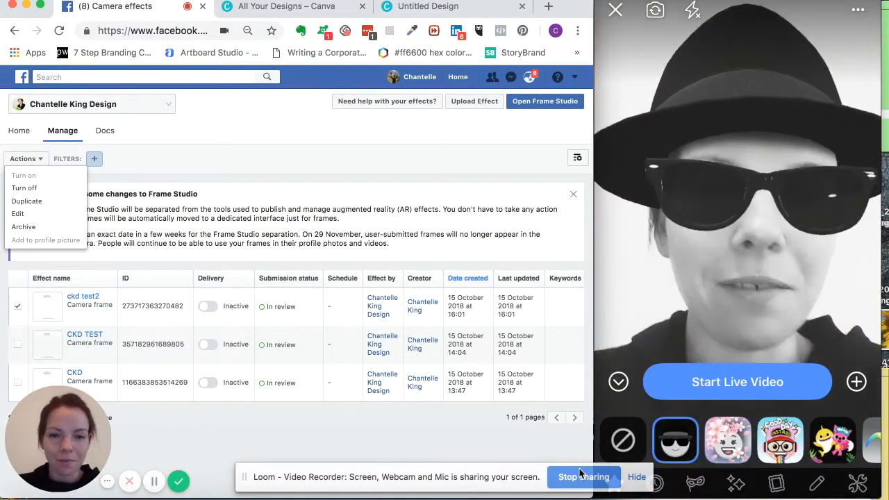
pyautogui.moveTo(619, 461)
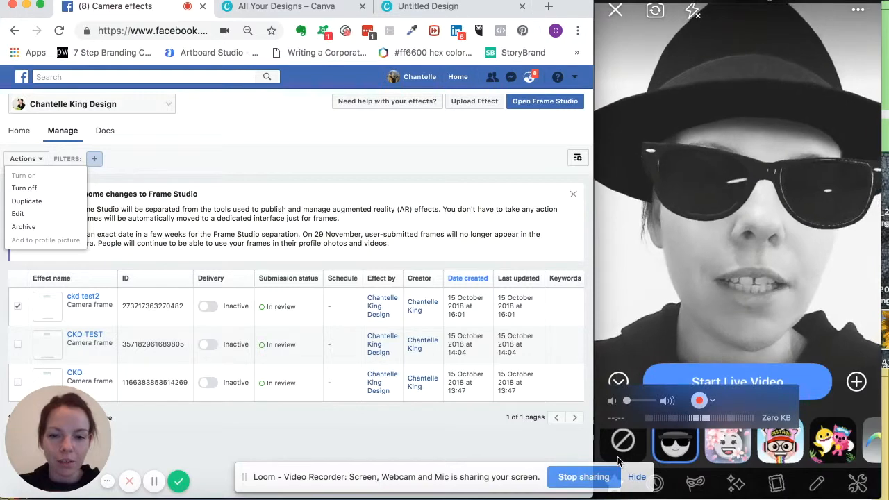